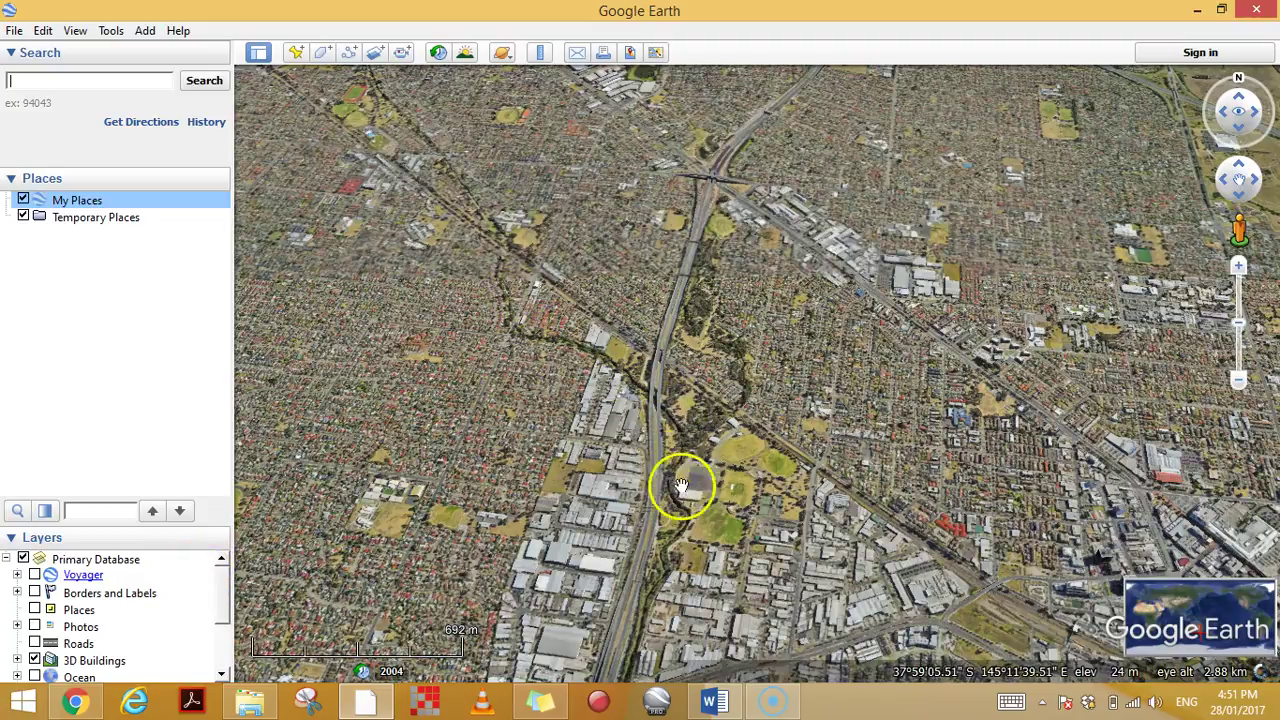
Zoom into the park beside the highway and pan along it to survey the river corridor.
double_click(766, 491)
left_click_drag(586, 437, 657, 482)
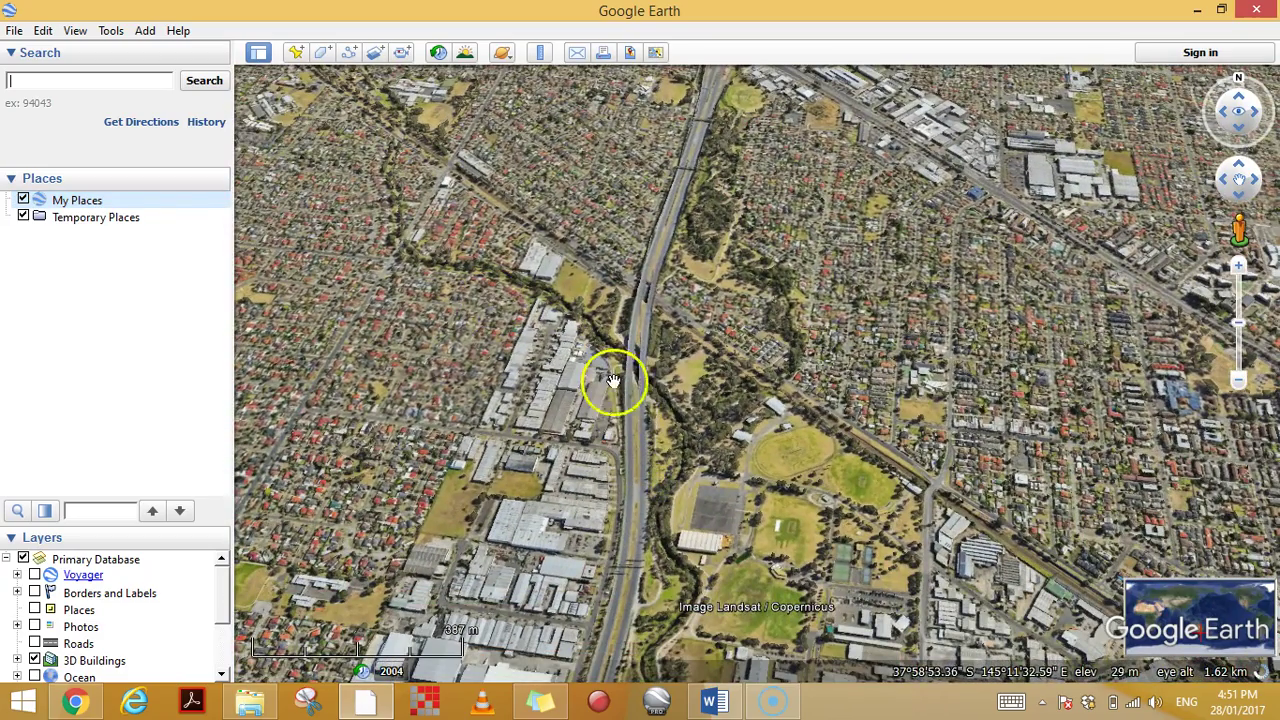
scroll(686, 543, "down", 3)
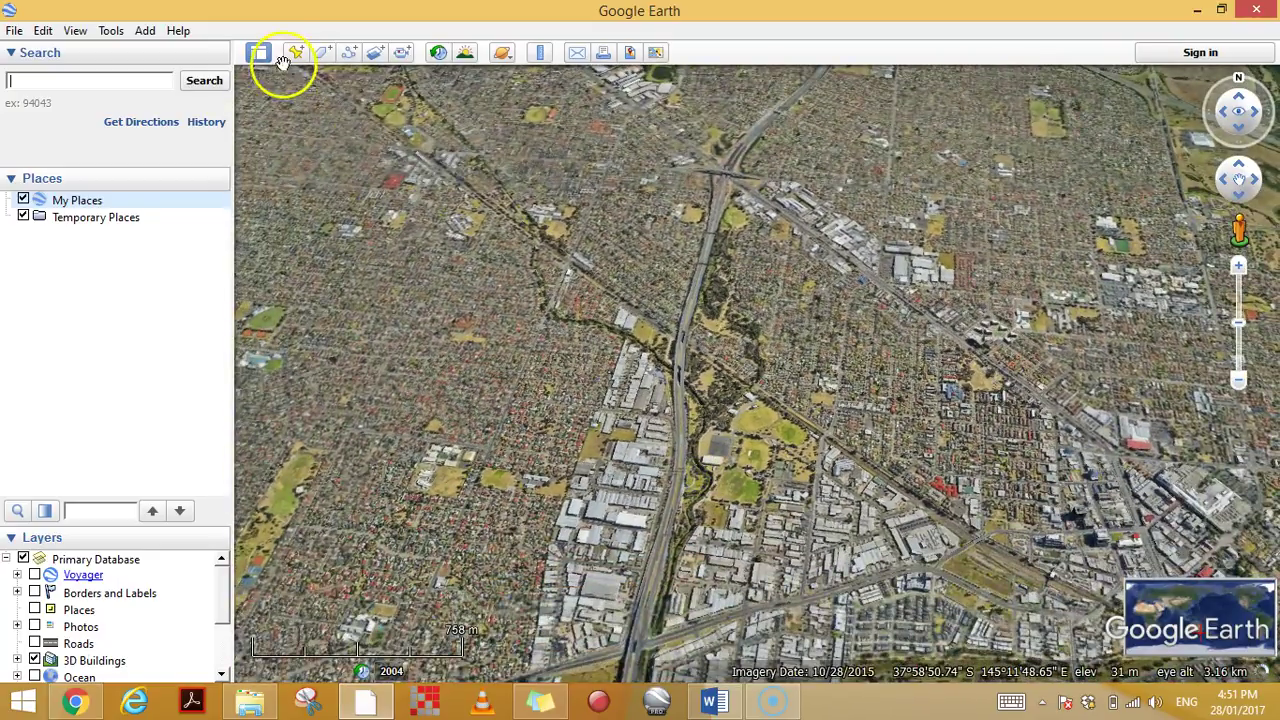
Drop a new placemark on the creek west of the highway and name it 'Site 1'.
left_click(295, 58)
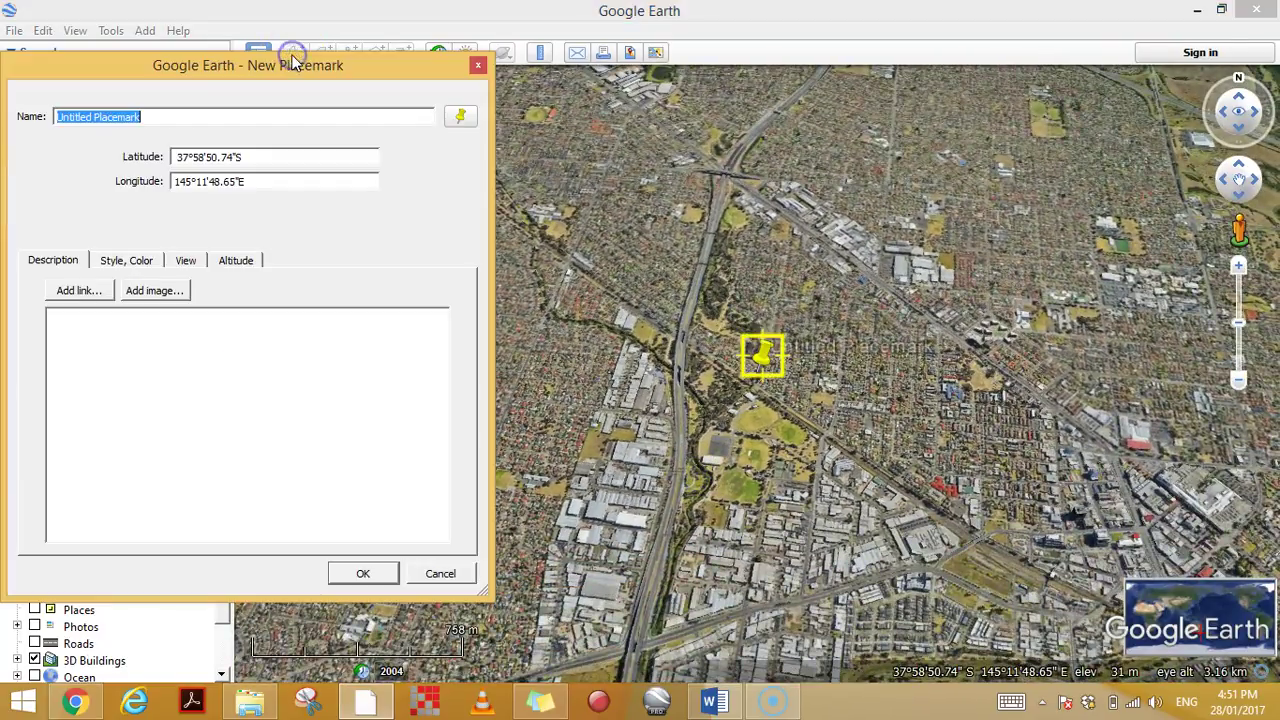
left_click_drag(768, 368, 632, 326)
left_click(143, 117)
left_click_drag(143, 117, 53, 118)
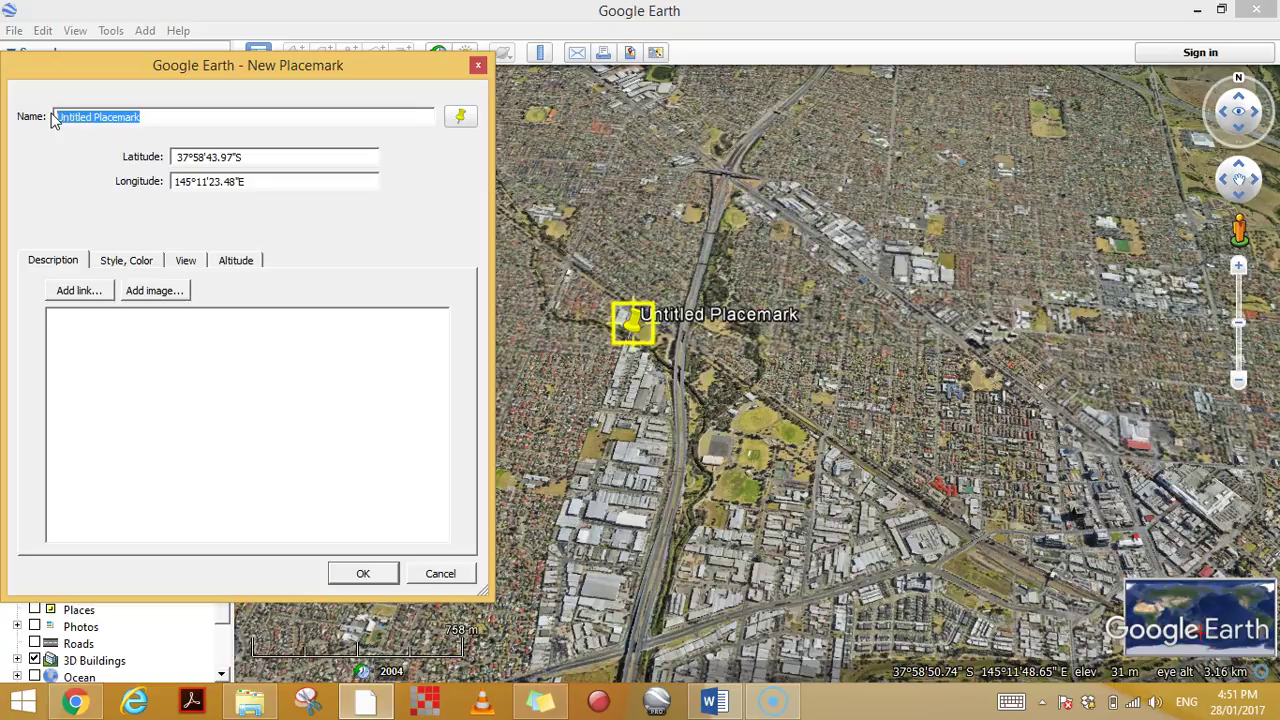
type("Site")
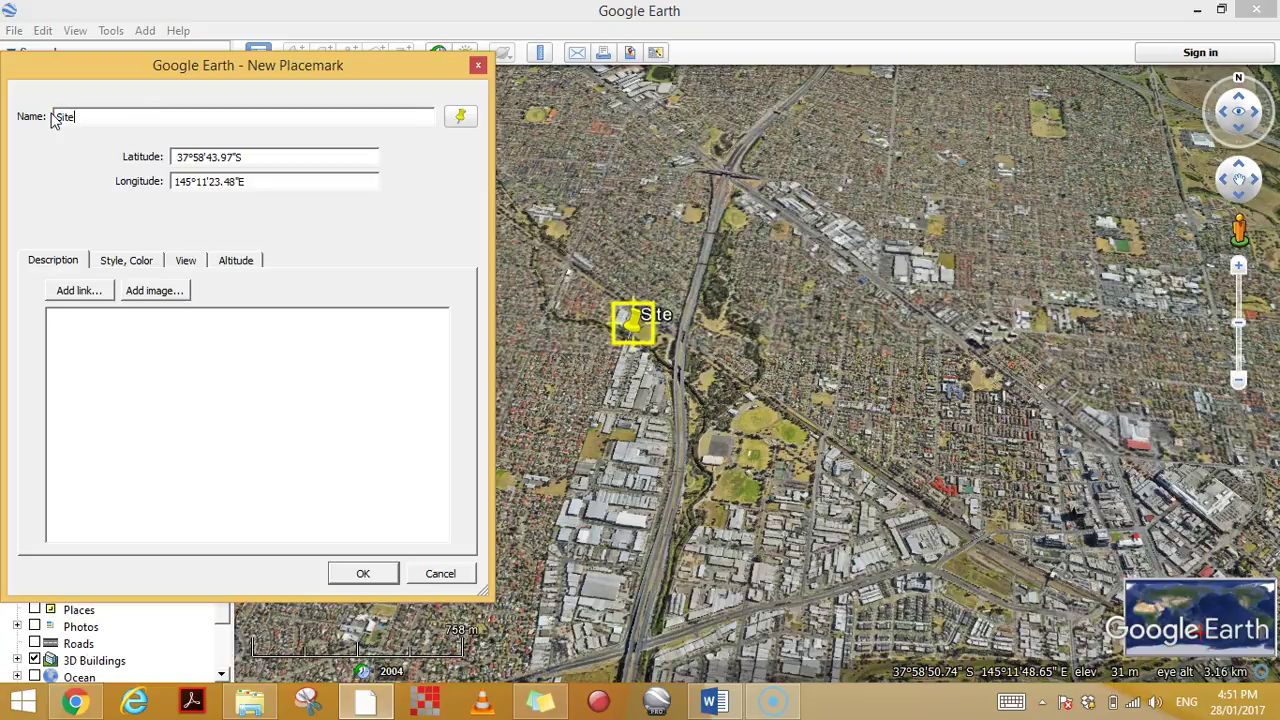
type(" 1")
left_click(352, 574)
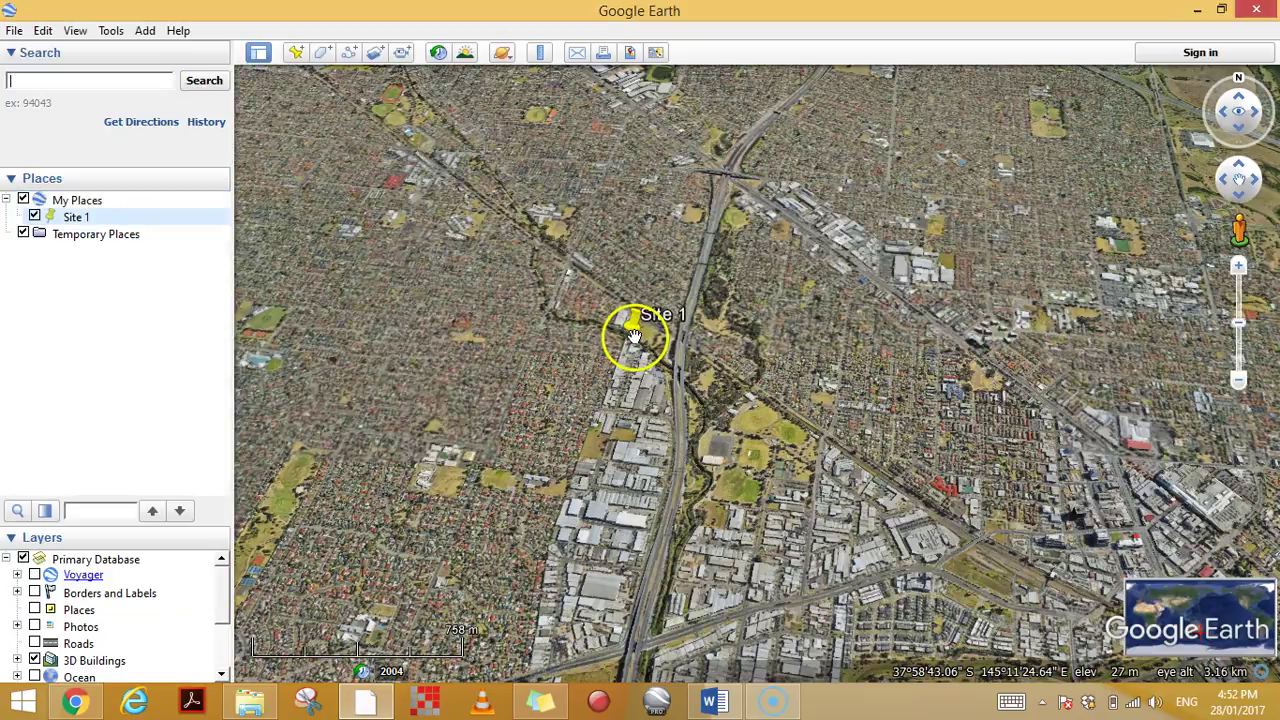
Add a placemark named 'Site 2' just south-east of Site 1.
left_click(295, 52)
left_click_drag(760, 368, 714, 412)
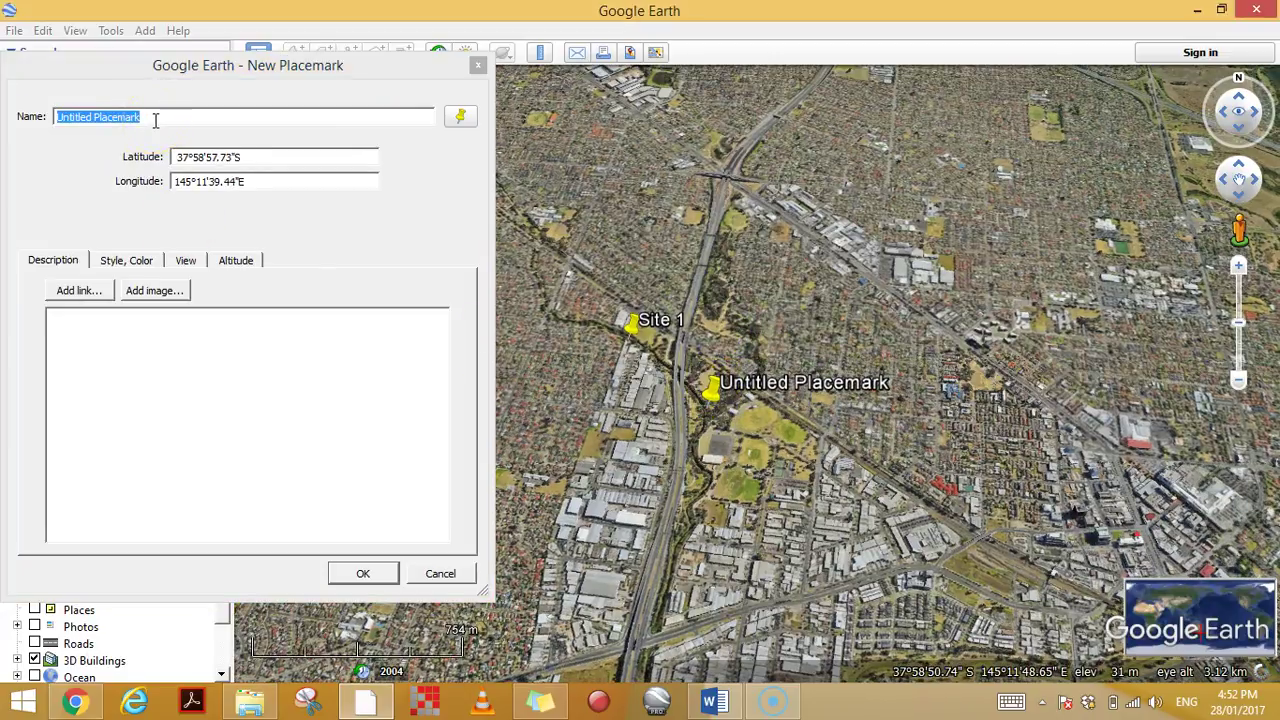
double_click(155, 117)
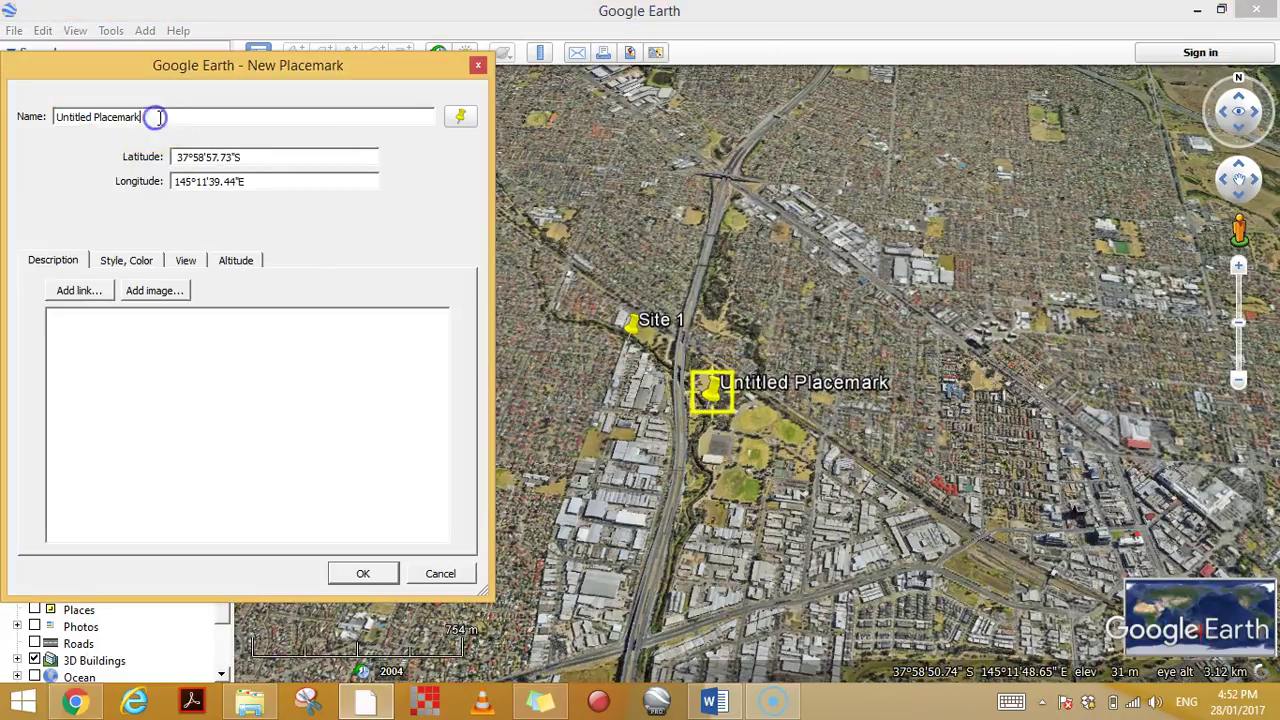
type("Site 2")
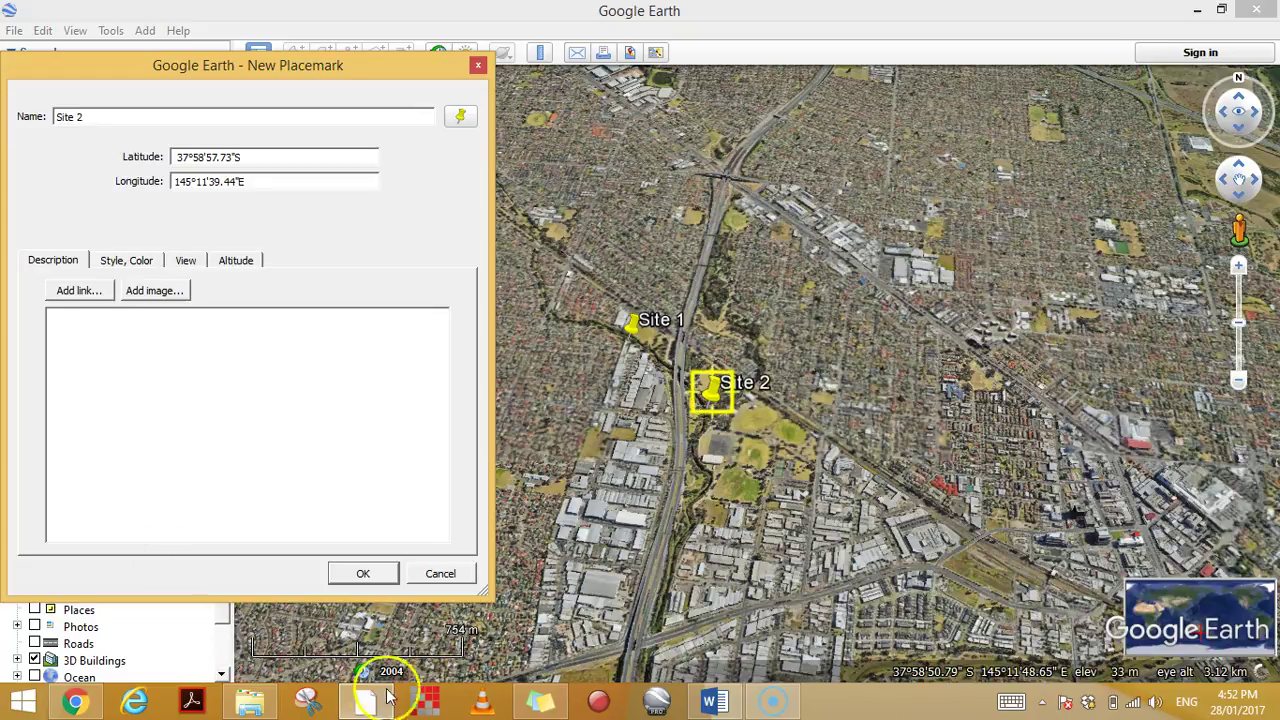
left_click(362, 576)
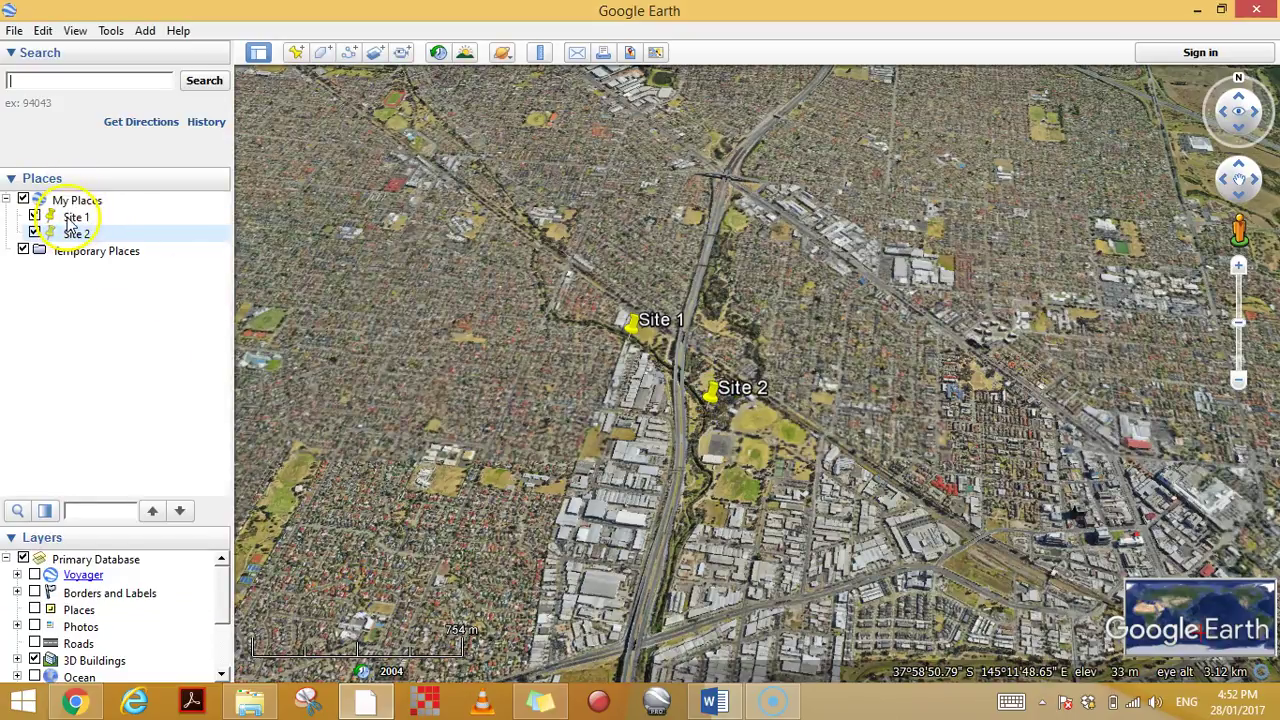
Toggle the Site 1 and Site 2 visibility checkboxes off and on in Places.
left_click(34, 216)
left_click(34, 217)
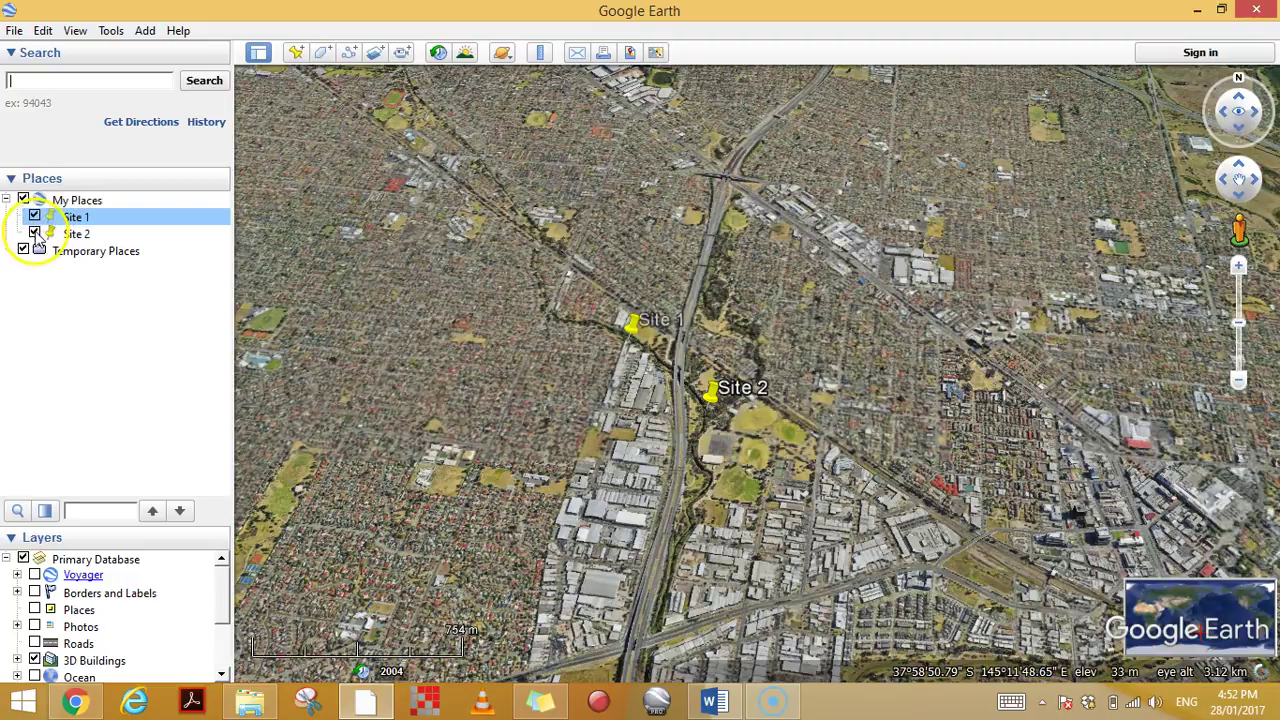
left_click(35, 233)
left_click(35, 233)
left_click(34, 216)
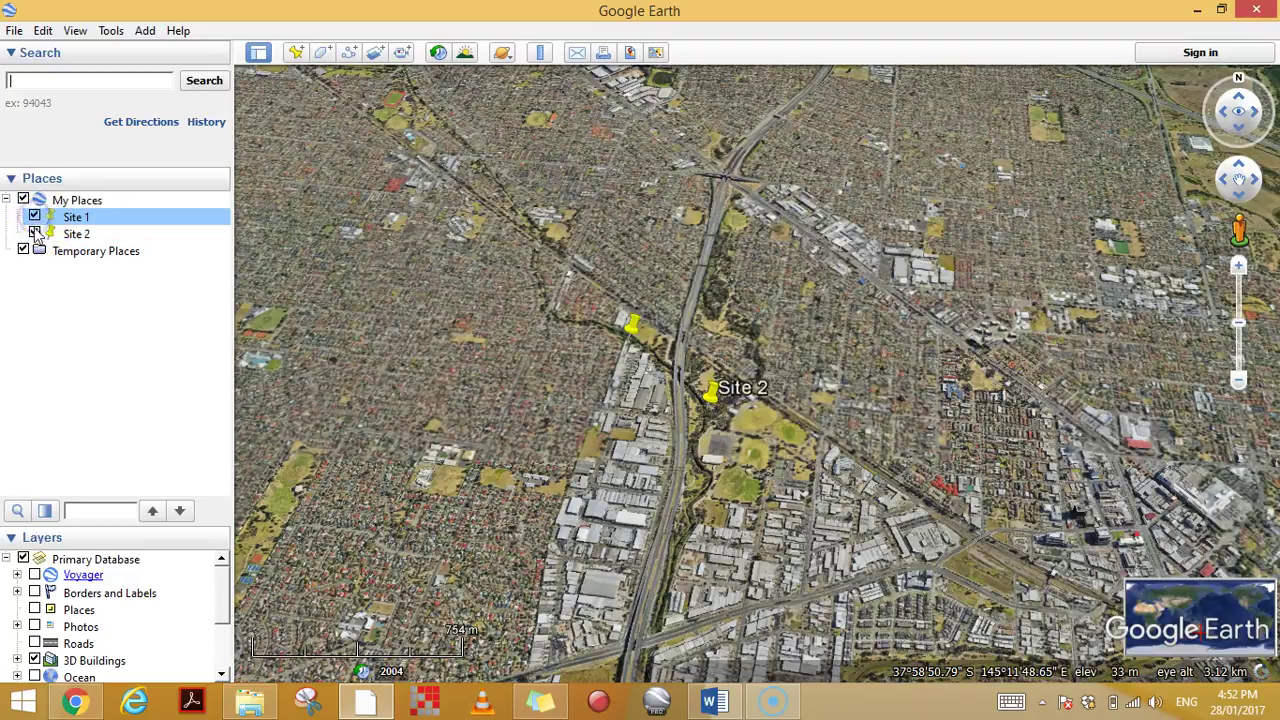
left_click(35, 233)
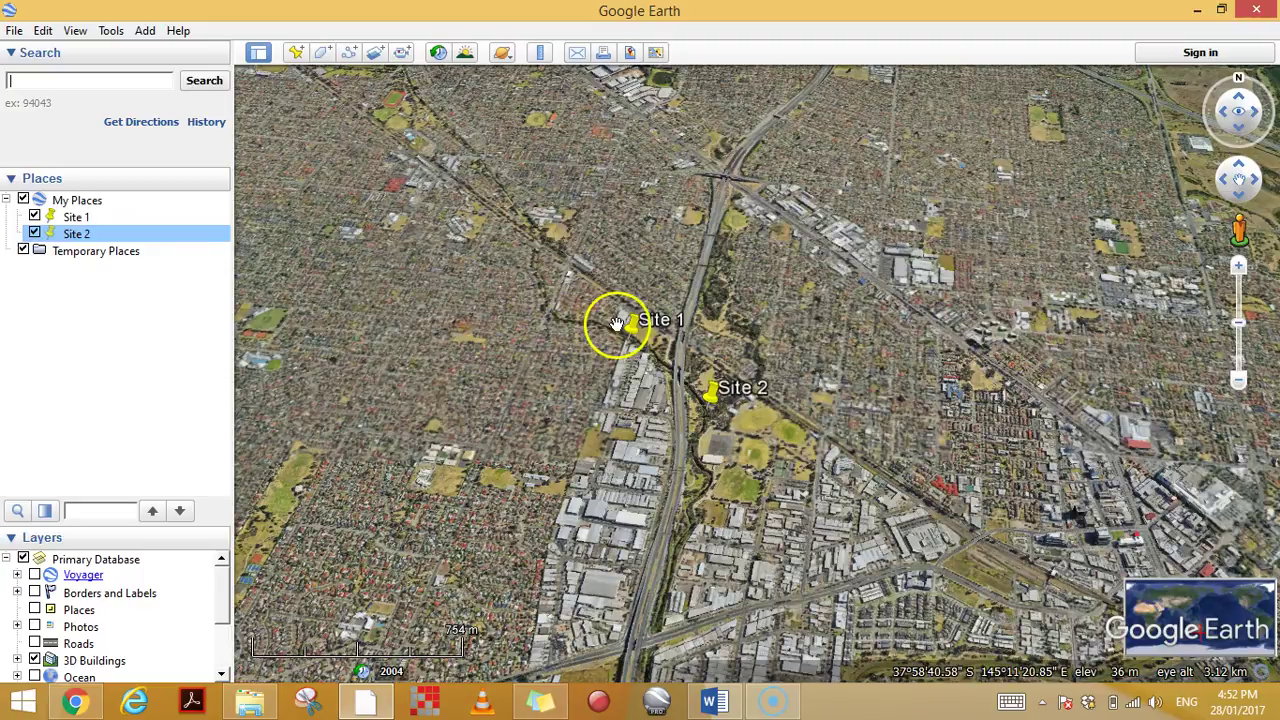
Give Site 1 the description 'The river looked really dirty. We saw lots of rubbish.'.
left_click(632, 321)
right_click(632, 321)
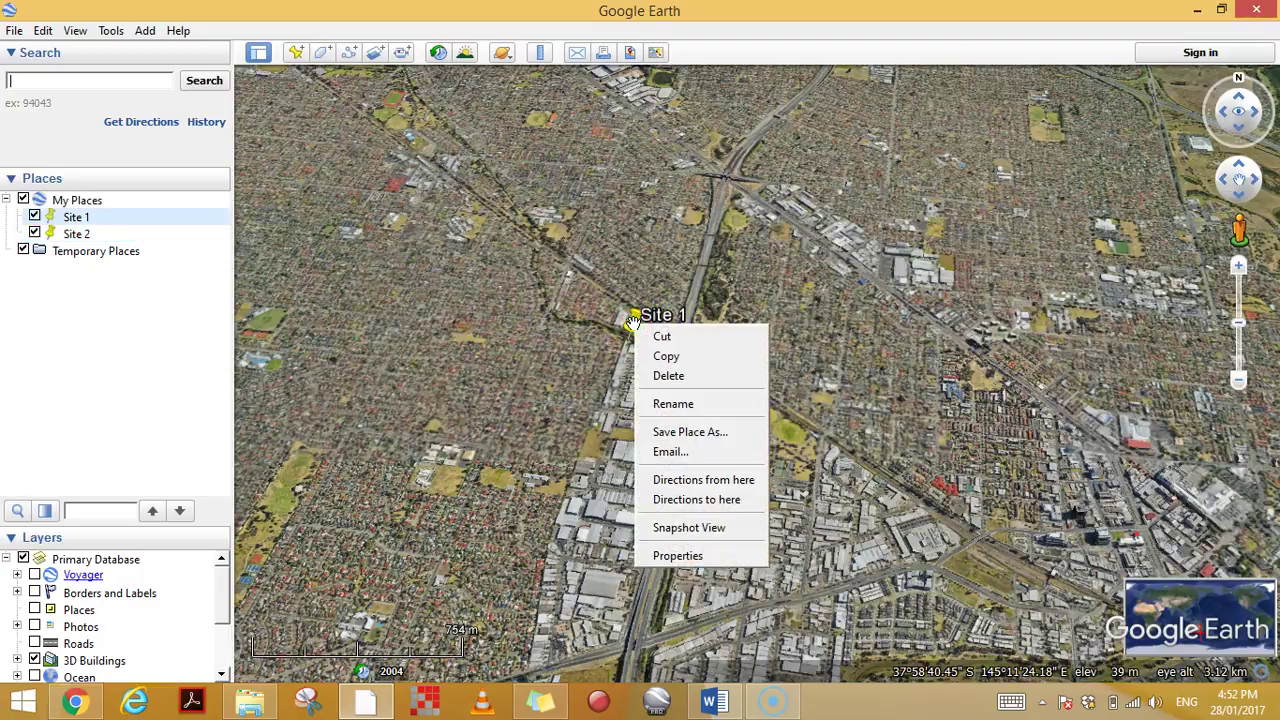
left_click(693, 556)
left_click(175, 348)
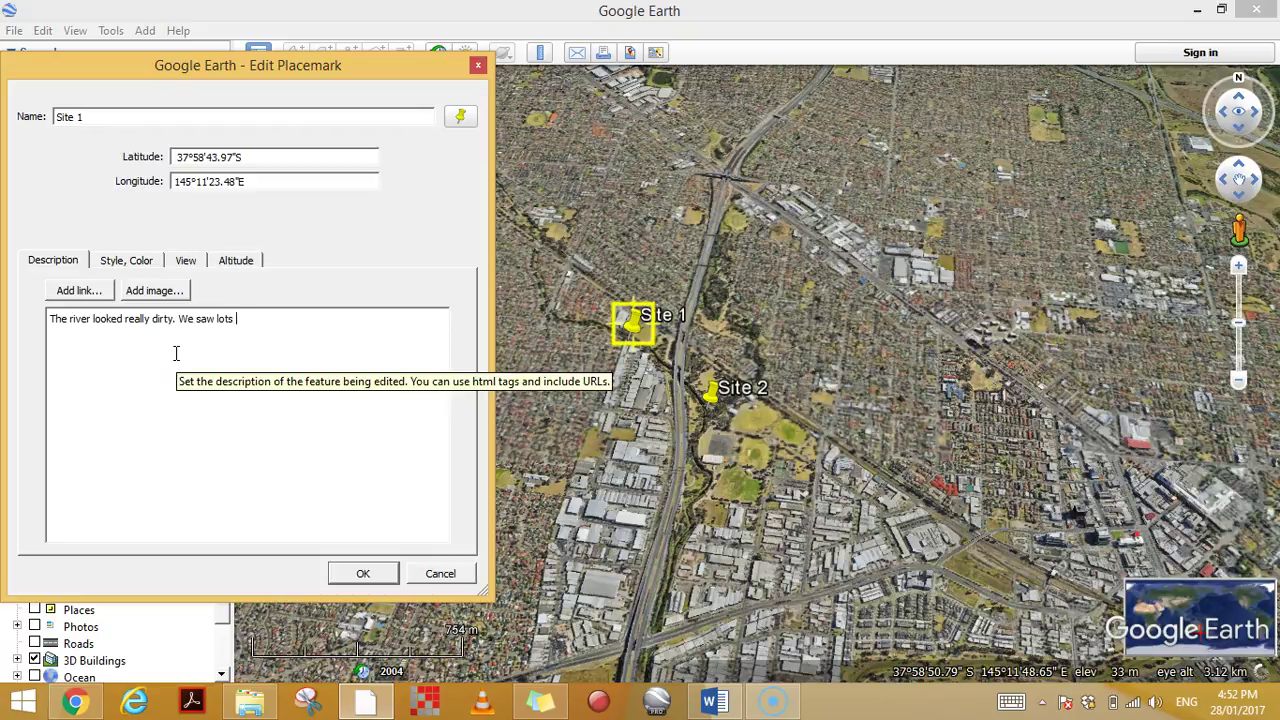
type("of rubbish.")
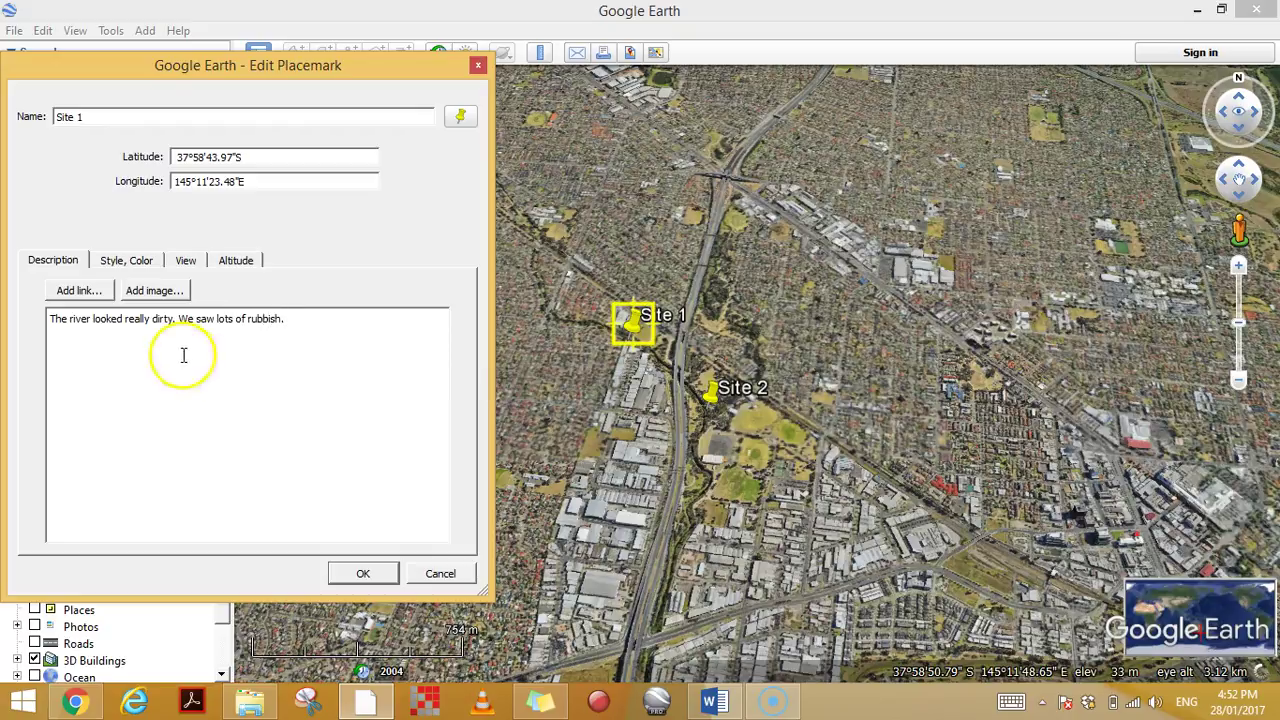
left_click(366, 572)
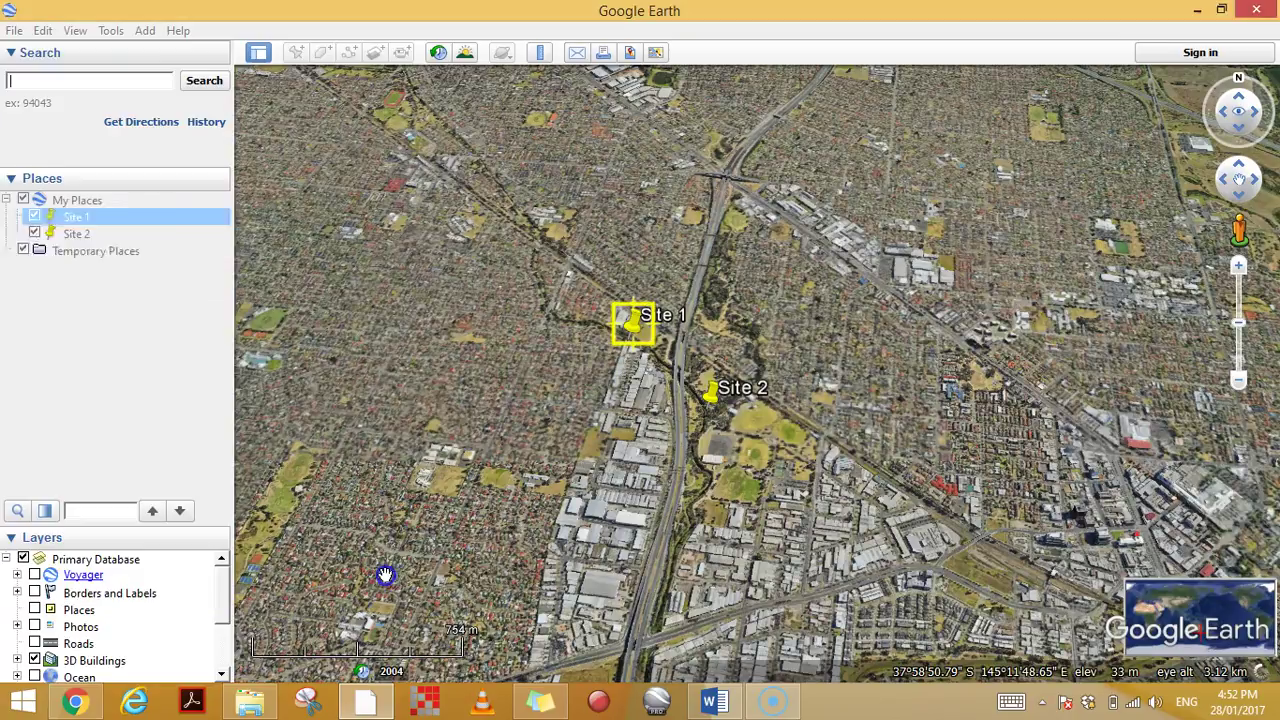
Check Site 1's info balloon shows the new description, then select Site 2.
left_click(633, 330)
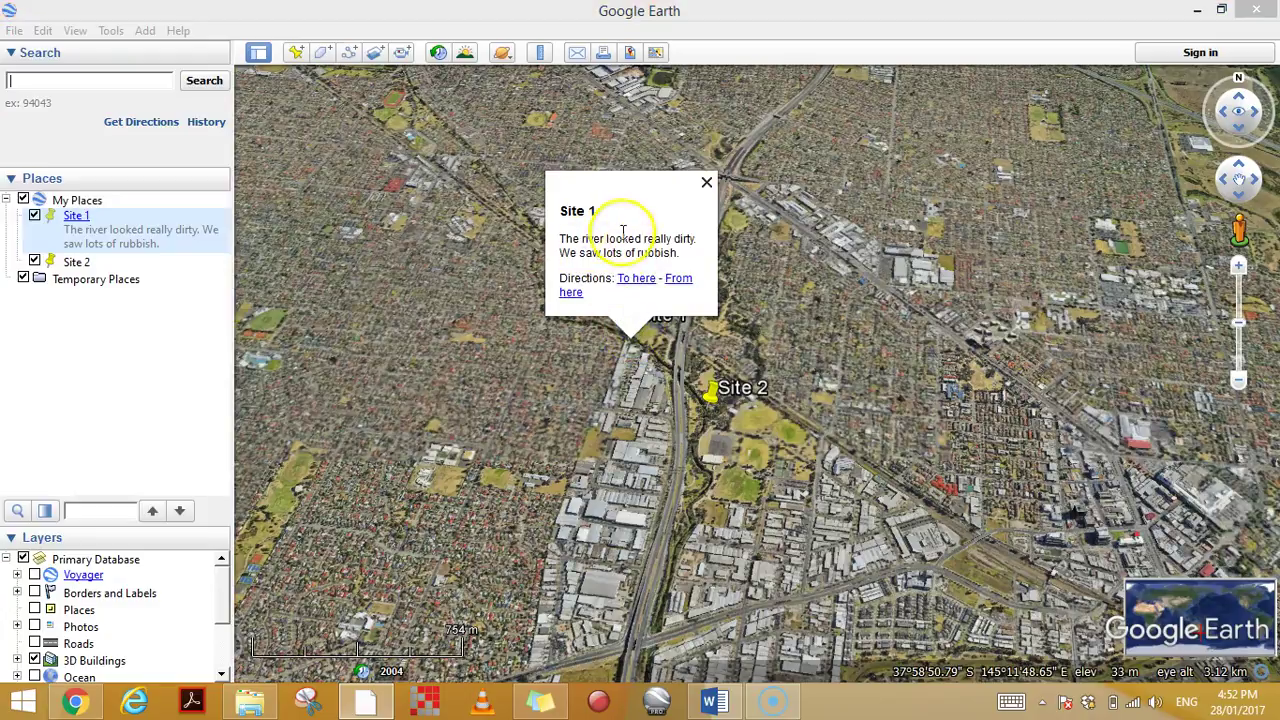
left_click(706, 182)
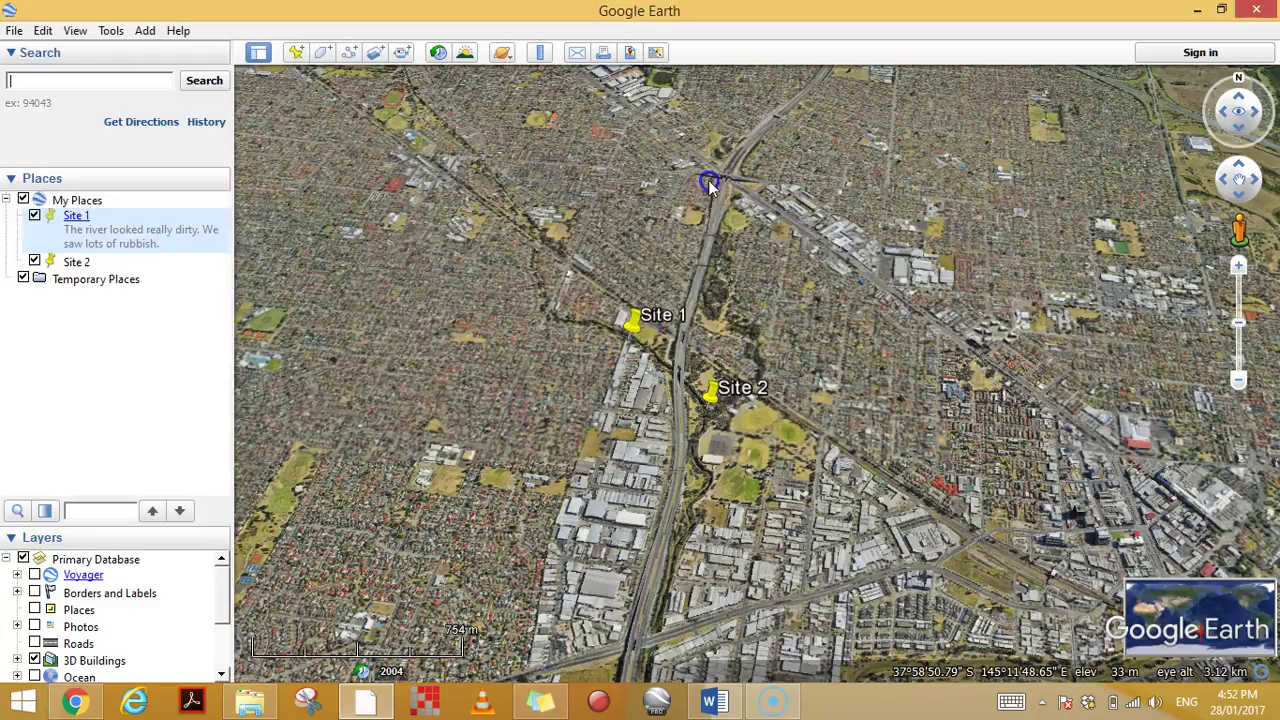
left_click(710, 392)
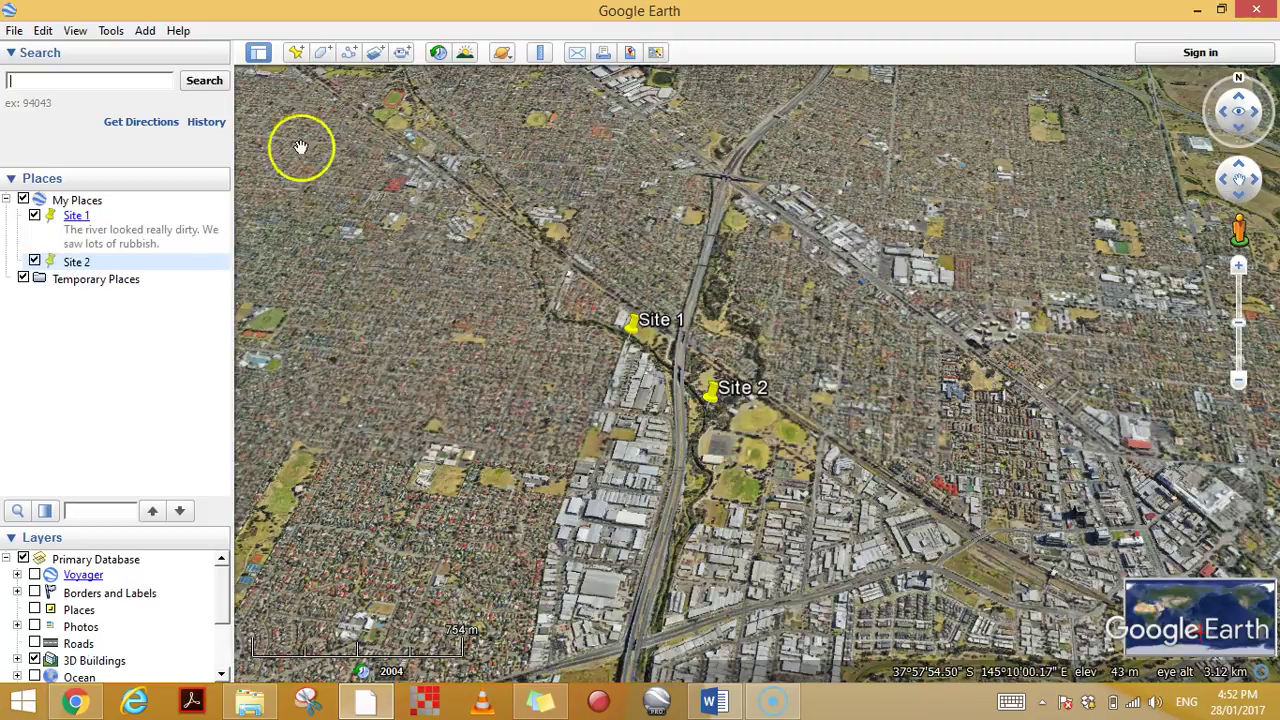
Add 'Site 3' below Site 2 described 'pH: 8.5', 'Turbidity:', 'Water Velocity:', and check its balloon.
left_click(297, 53)
left_click_drag(764, 372, 711, 450)
left_click(62, 258)
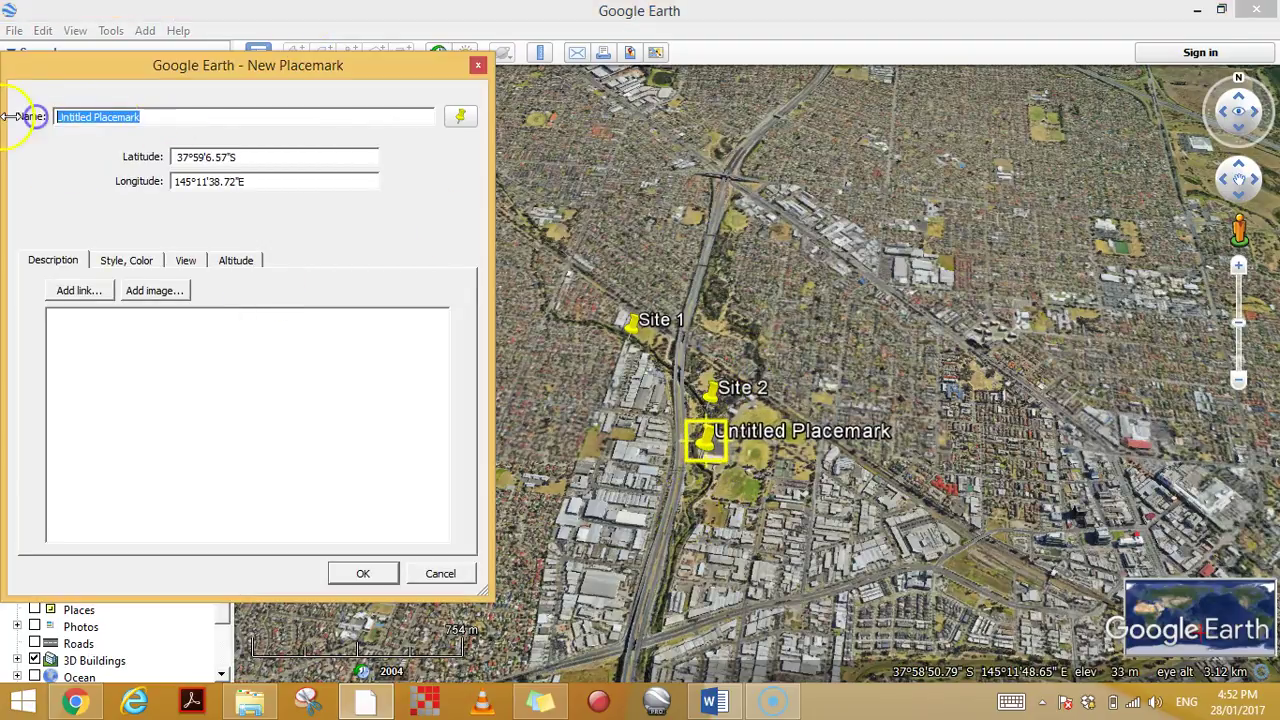
type("Site 3")
left_click(145, 350)
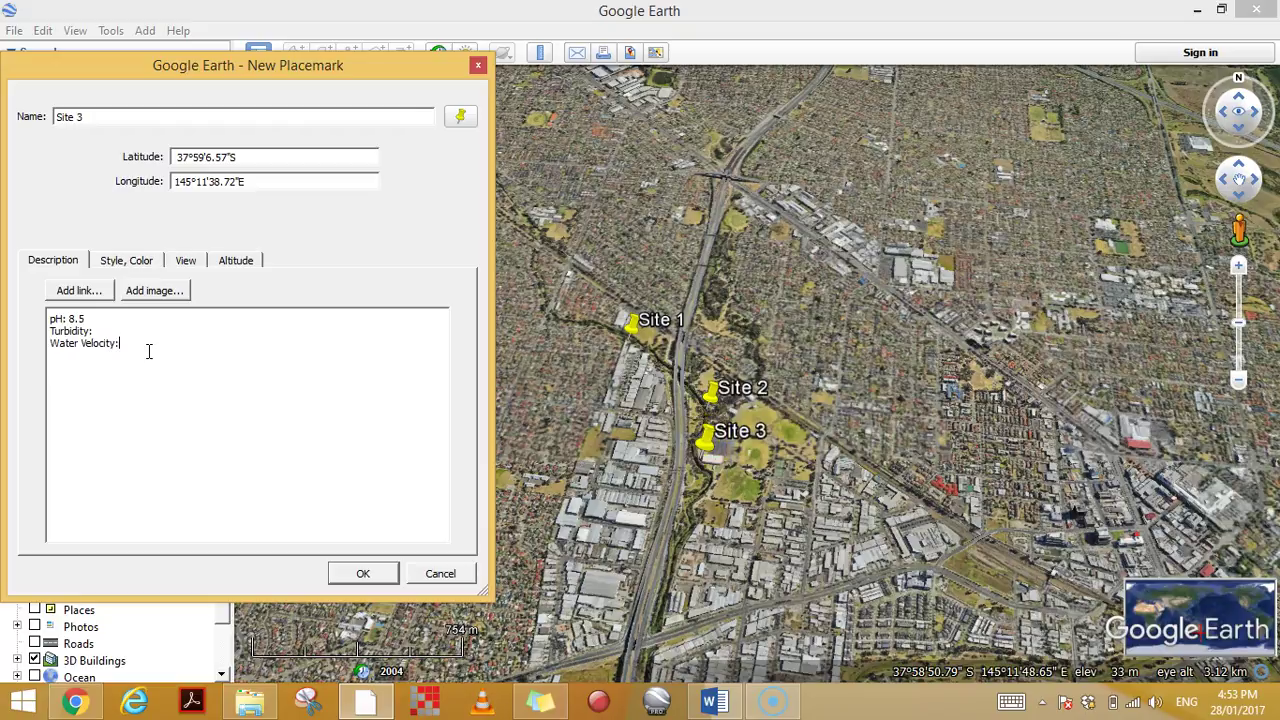
left_click(362, 573)
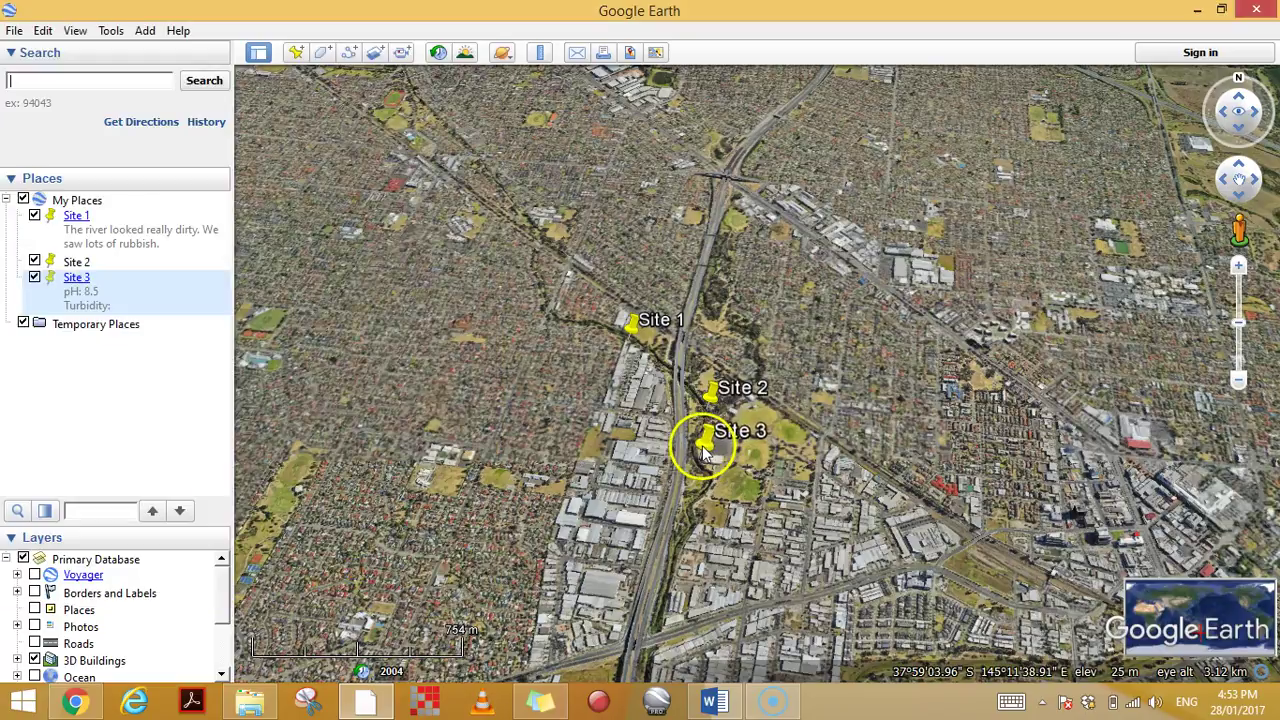
left_click(705, 450)
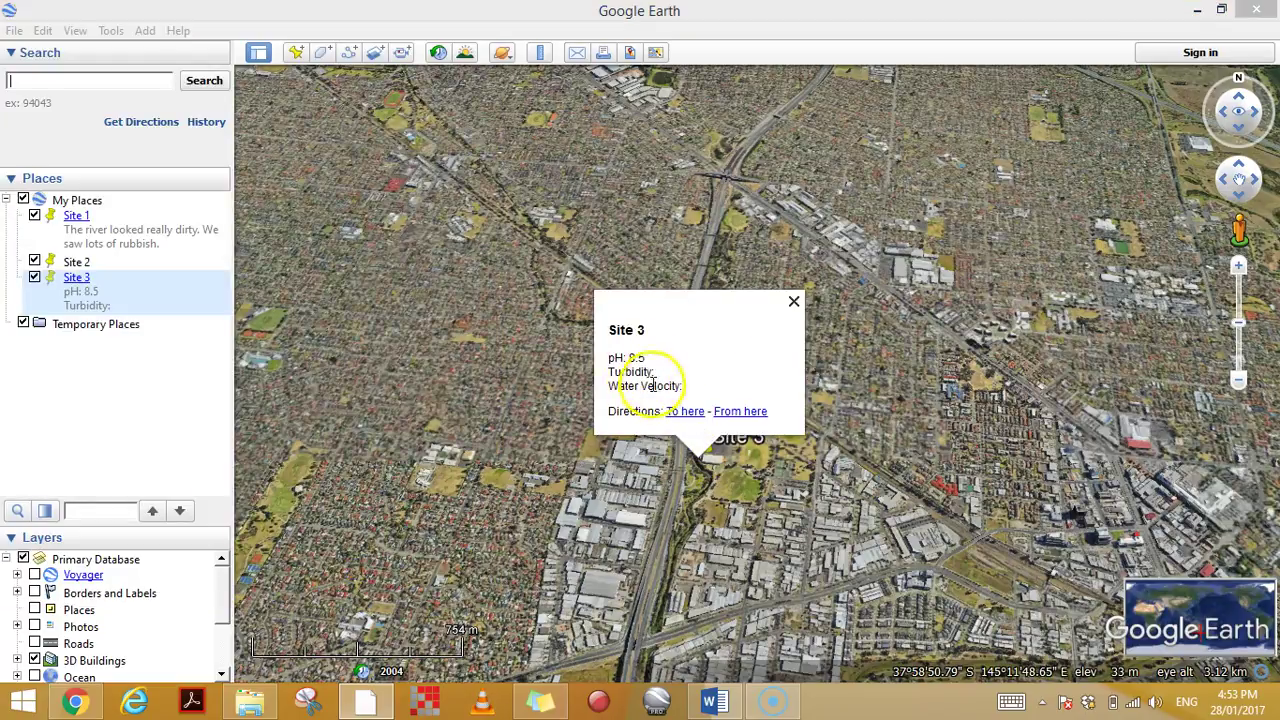
left_click(795, 302)
Add a placemark named 'Site 4' north-east of Site 2.
double_click(745, 470)
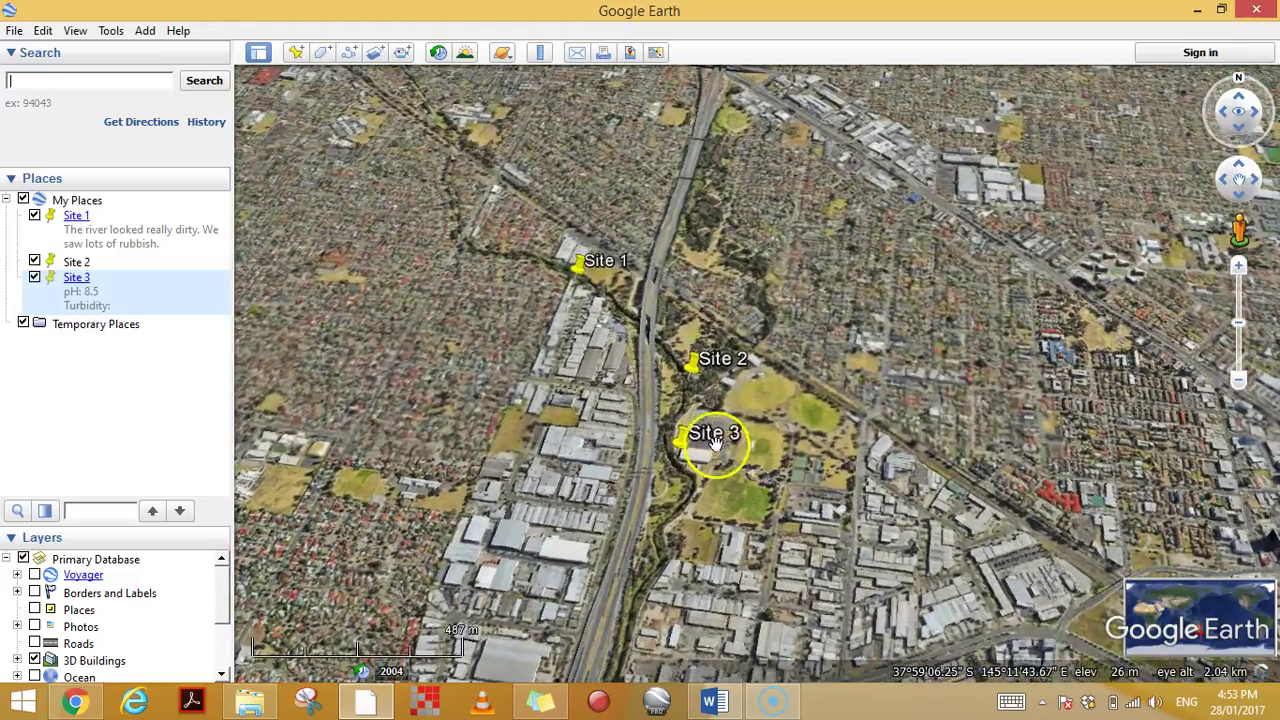
left_click(299, 51)
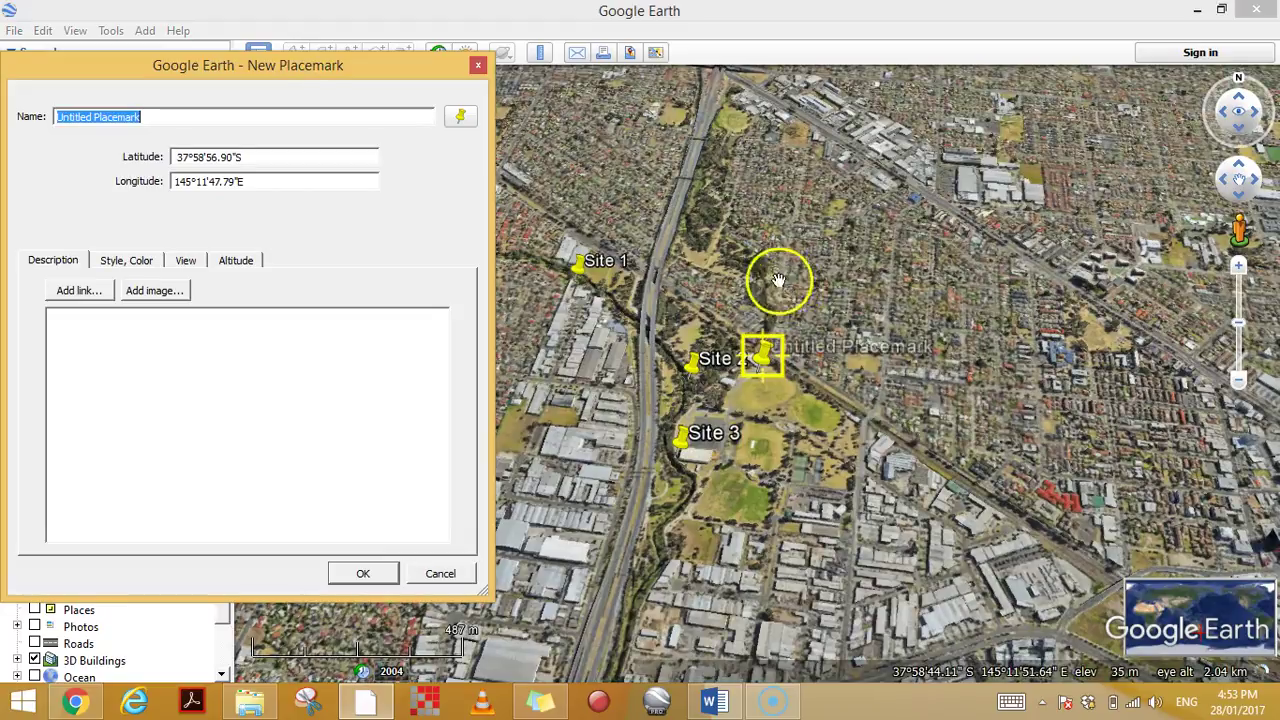
left_click_drag(762, 352, 762, 256)
left_click(66, 114)
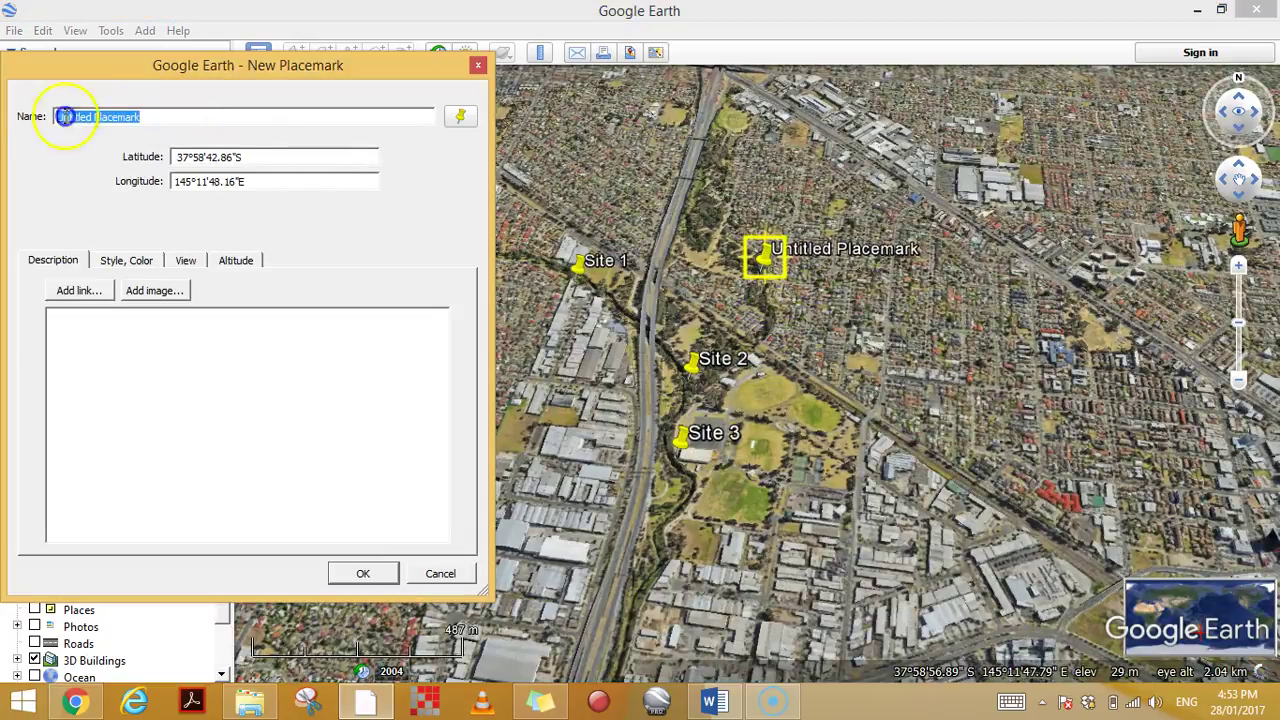
type("Site 4")
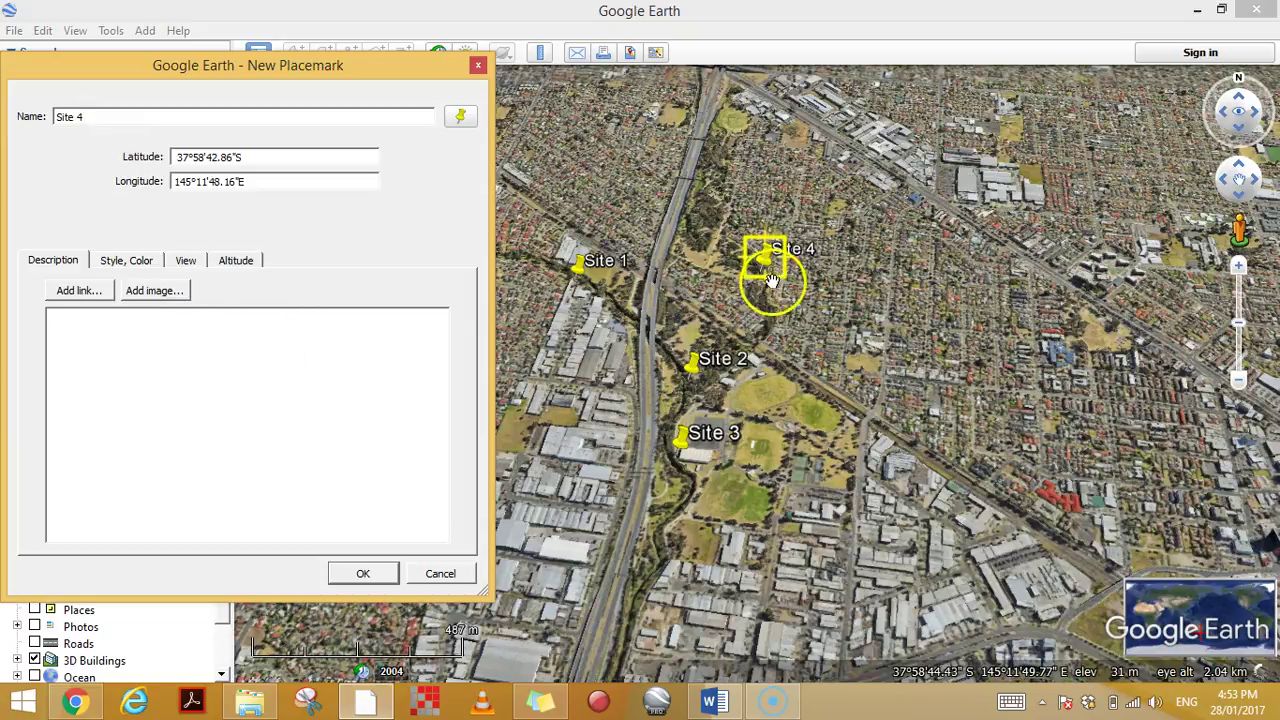
Change Site 4's icon colour in the Style, Color settings.
left_click(112, 259)
left_click(102, 386)
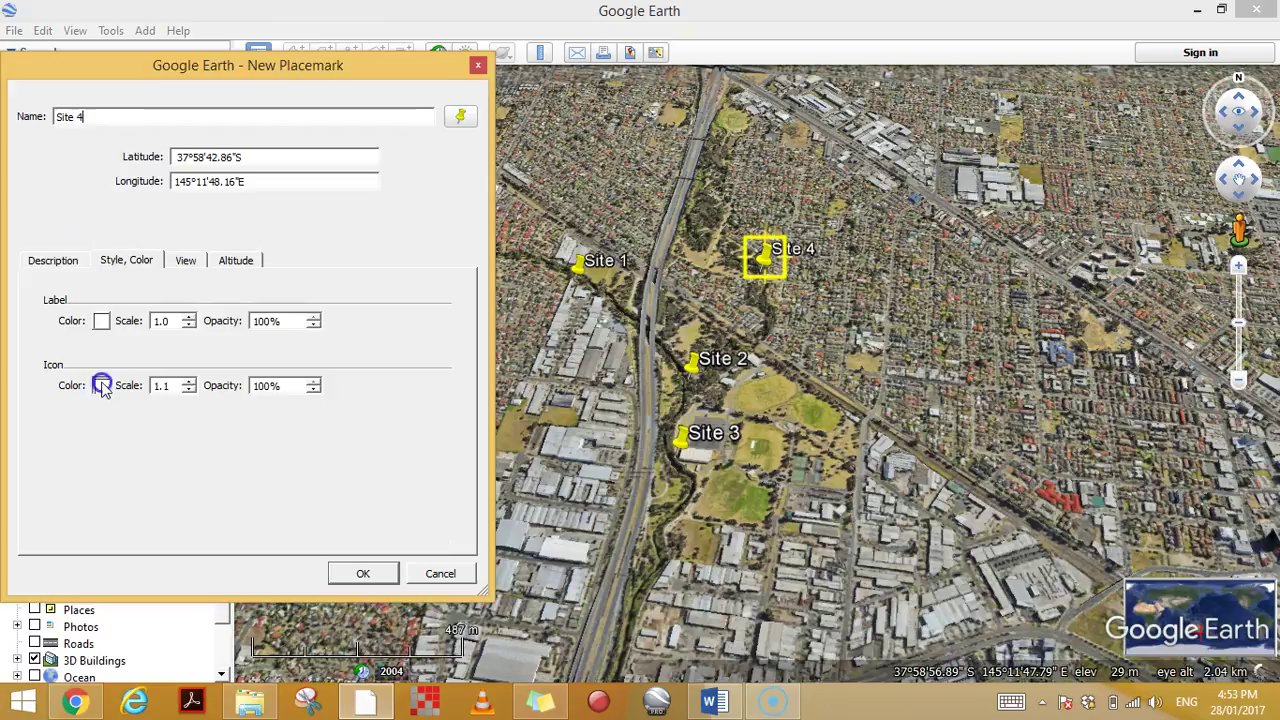
left_click(110, 264)
left_click(340, 487)
left_click(806, 266)
left_click(768, 264)
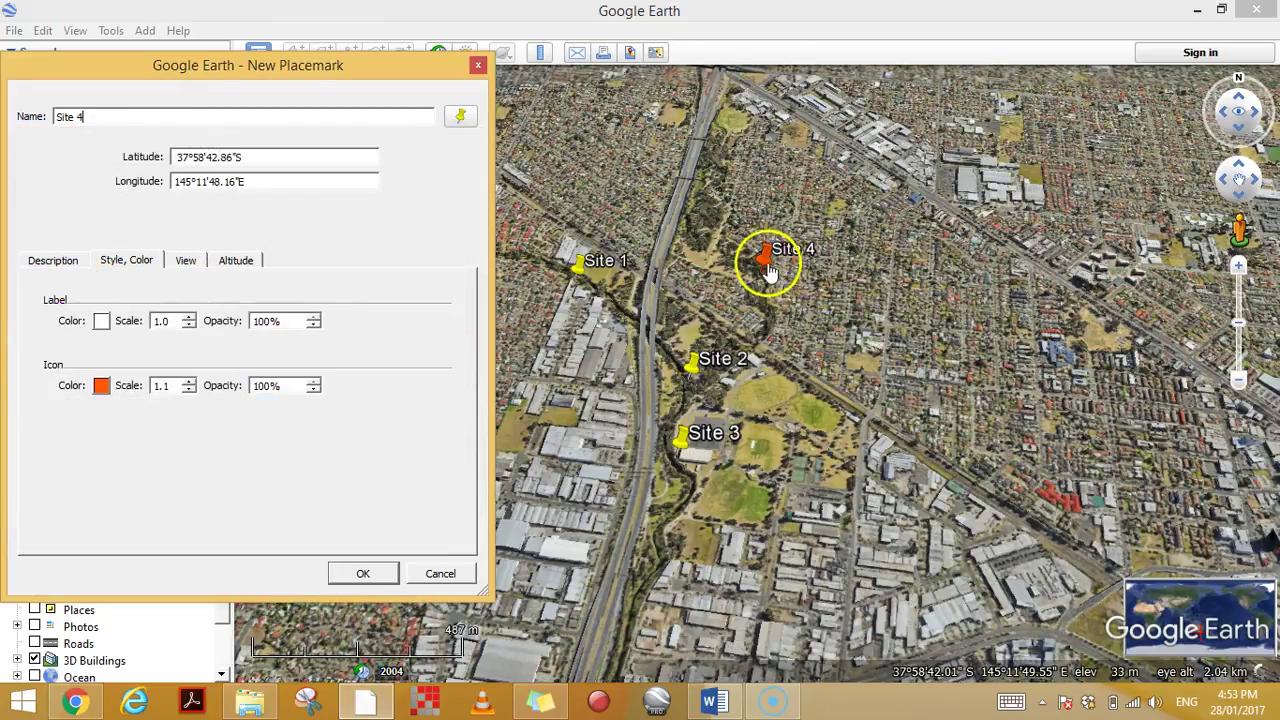
Give Site 4 the picnic-table icon and finish the placemark.
left_click(461, 119)
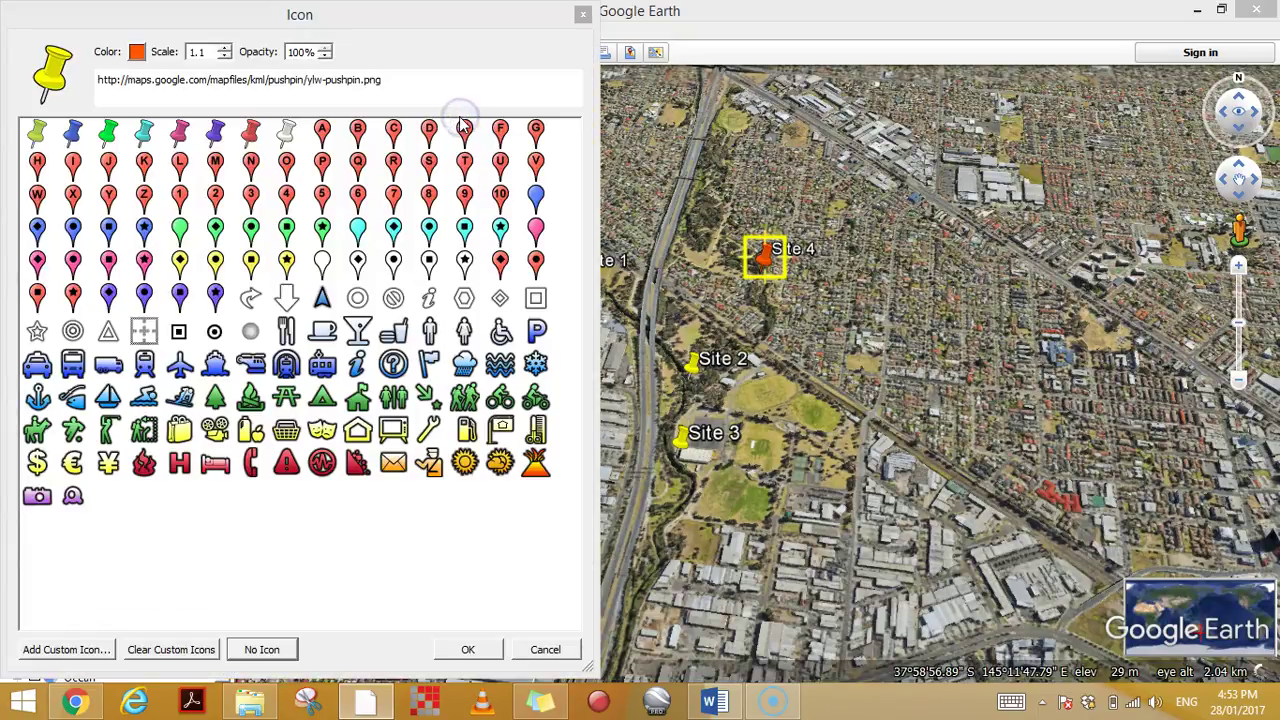
left_click(290, 400)
left_click(455, 650)
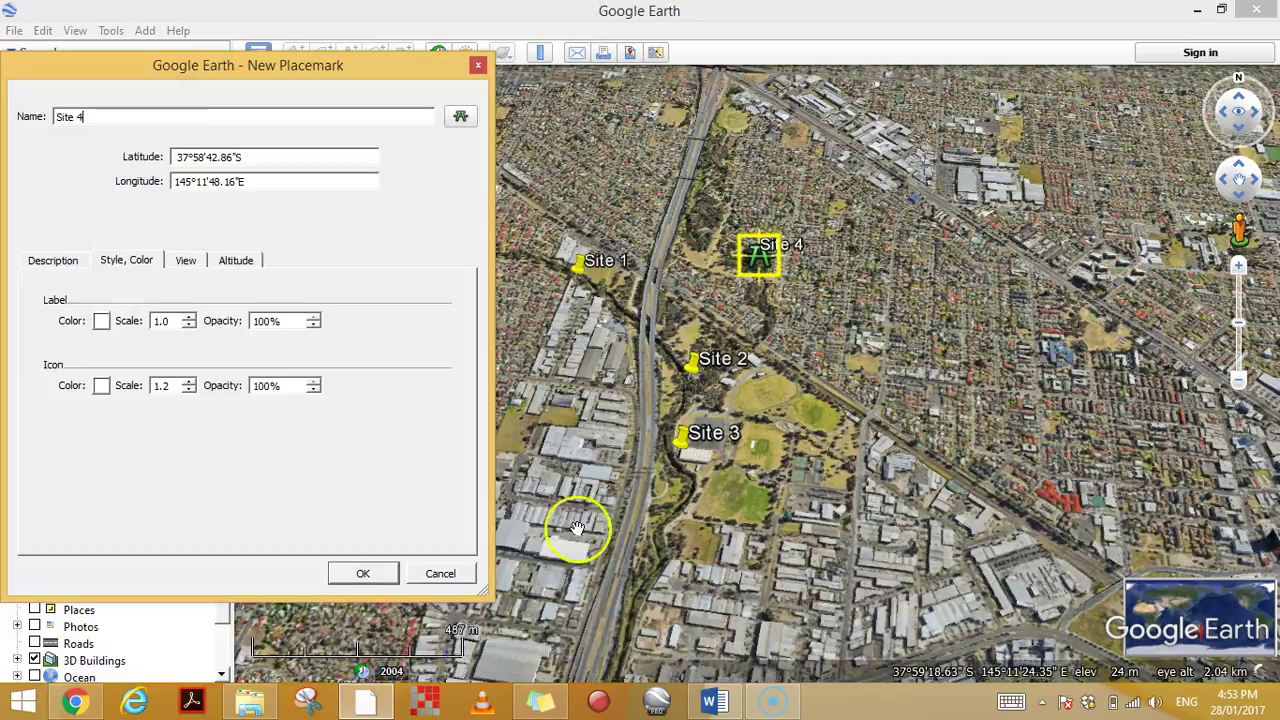
left_click(363, 573)
left_click_drag(840, 366, 644, 371)
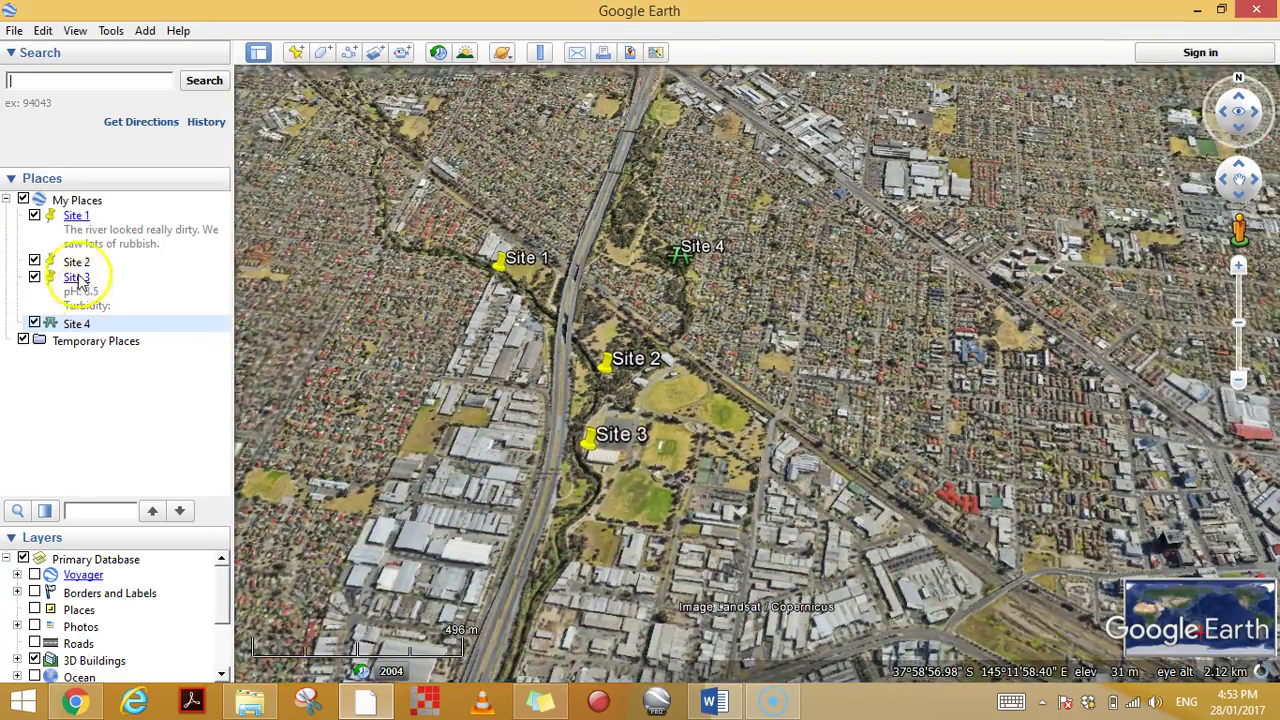
Create a folder named 'Yarraman Field trip' under My Places.
left_click(76, 201)
right_click(74, 206)
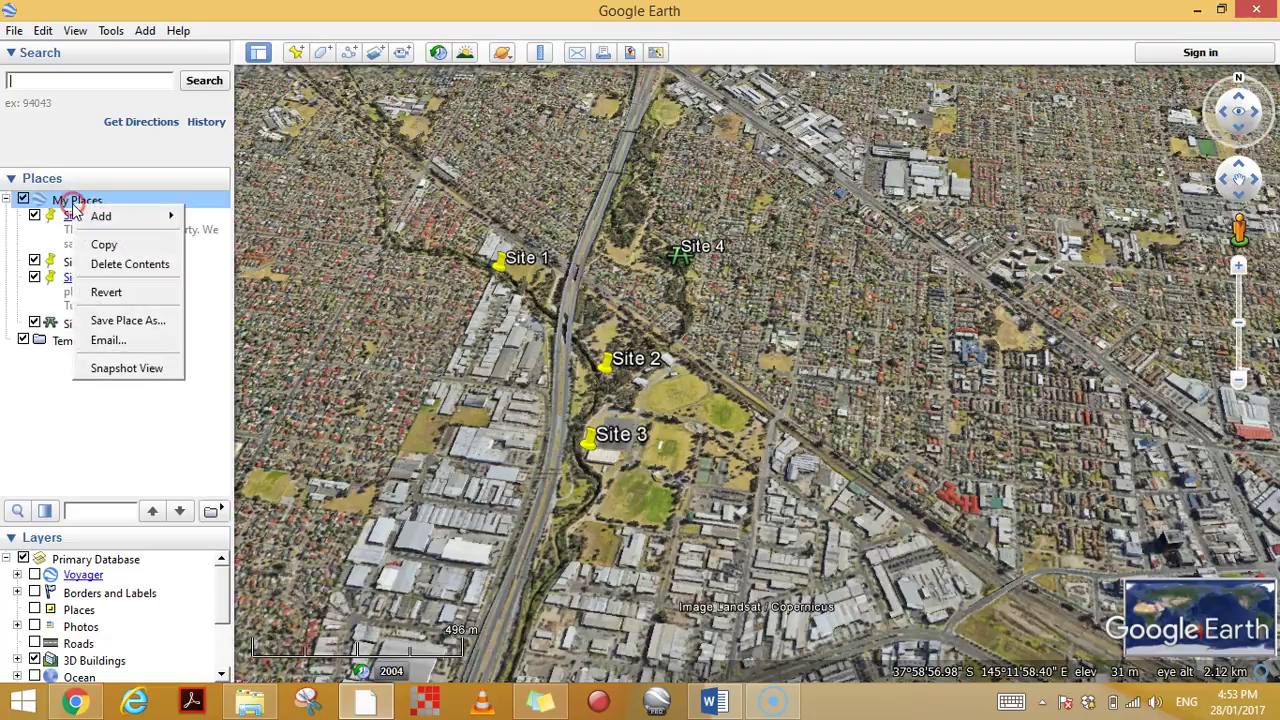
left_click(122, 216)
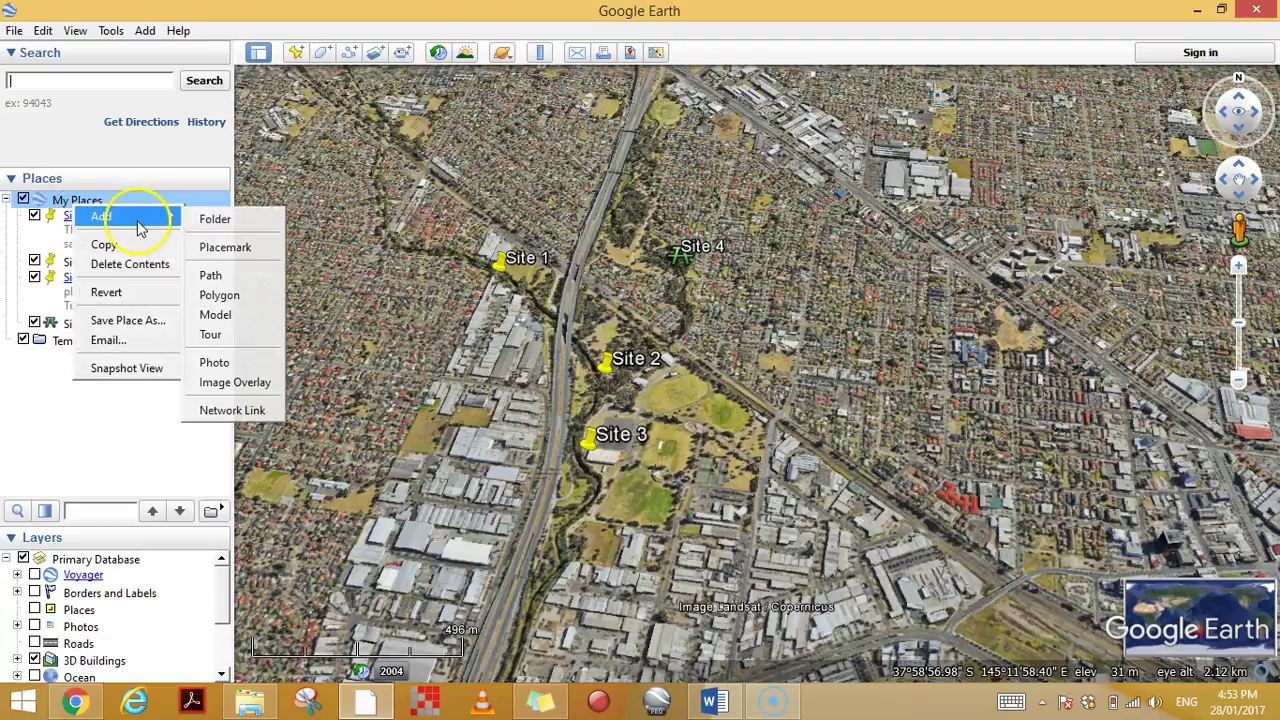
left_click(249, 229)
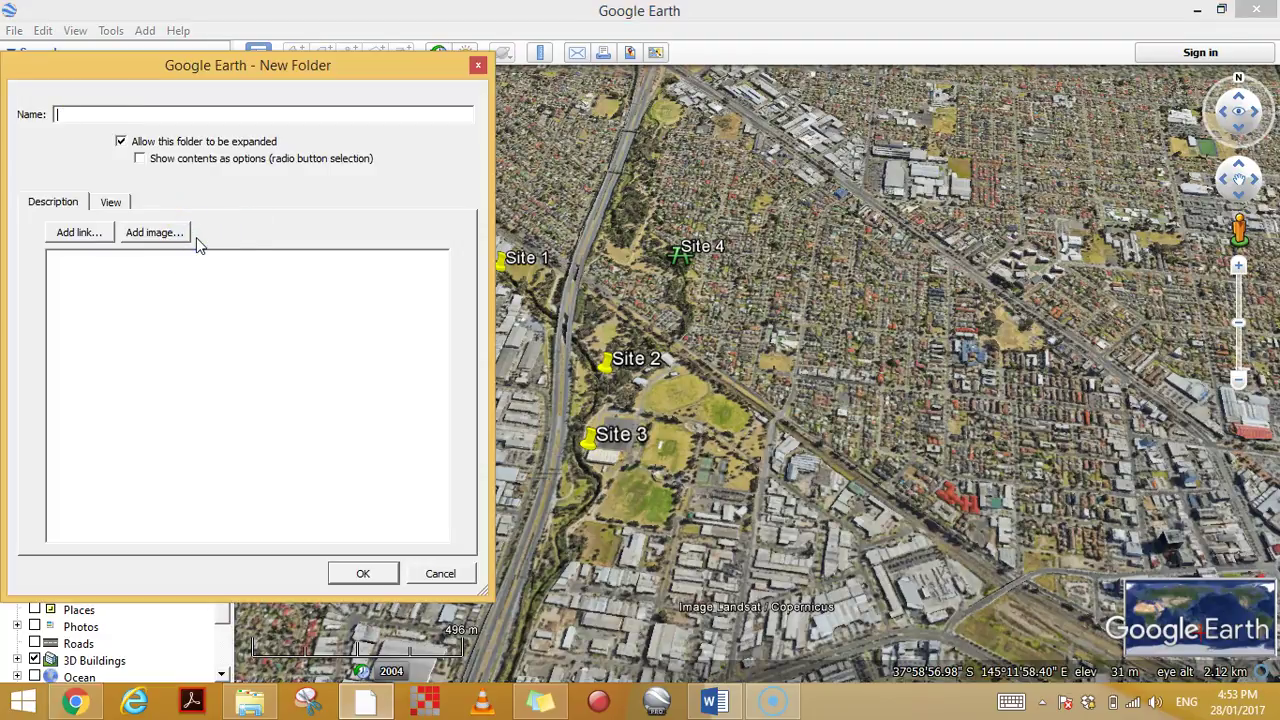
type("Yarraman Fieldtrip")
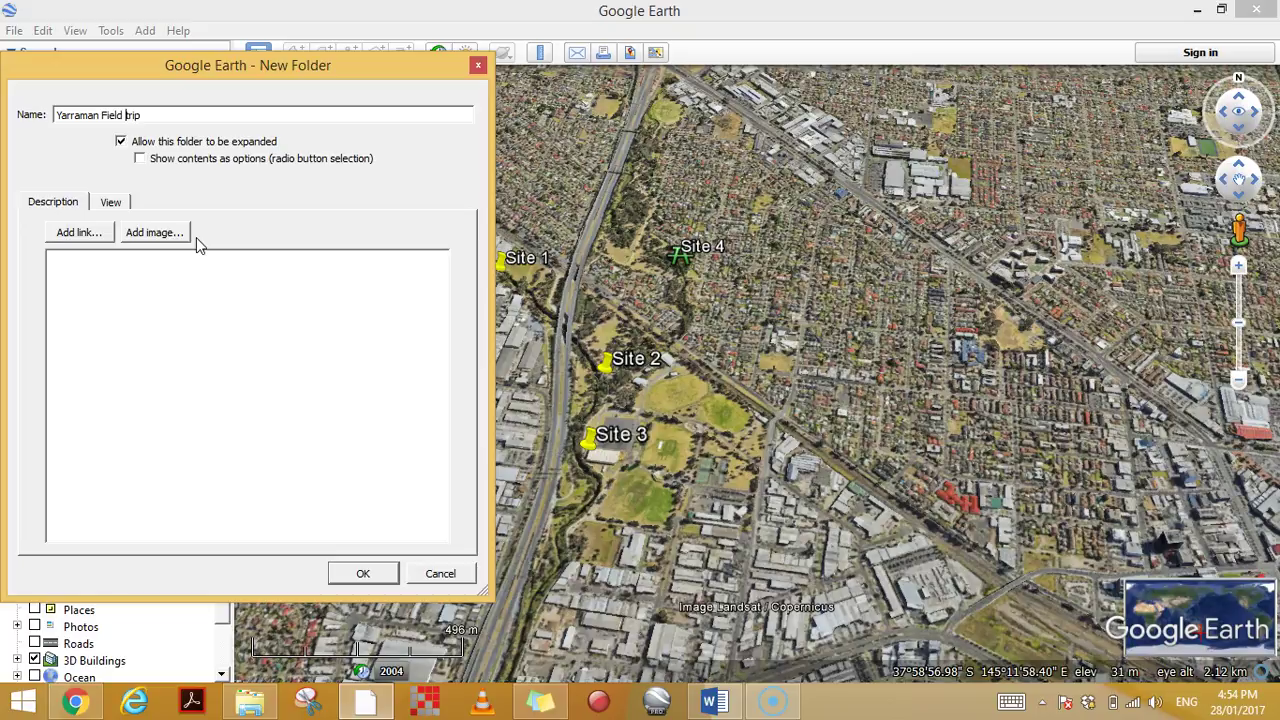
left_click(340, 576)
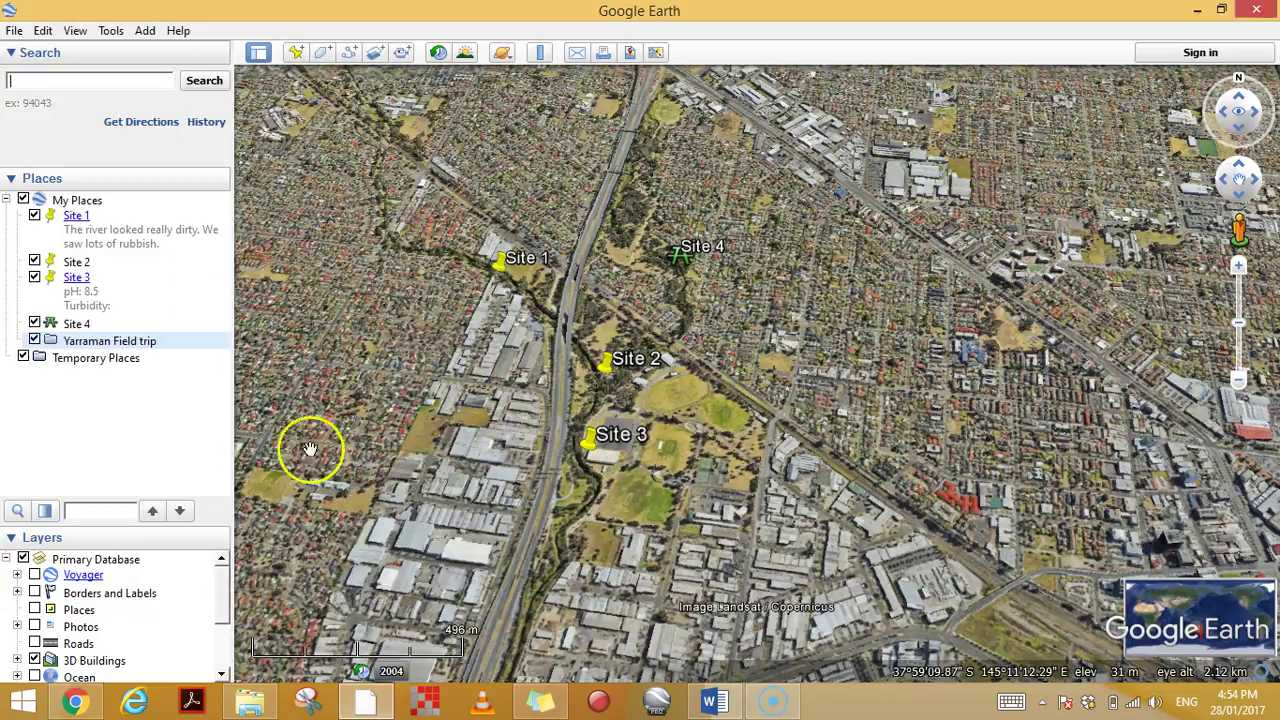
Move Site 4, Site 3, Site 2 and Site 1 into the Yarraman Field trip folder.
left_click(77, 325)
left_click_drag(77, 325, 90, 341)
left_click_drag(76, 278, 91, 330)
left_click(16, 279)
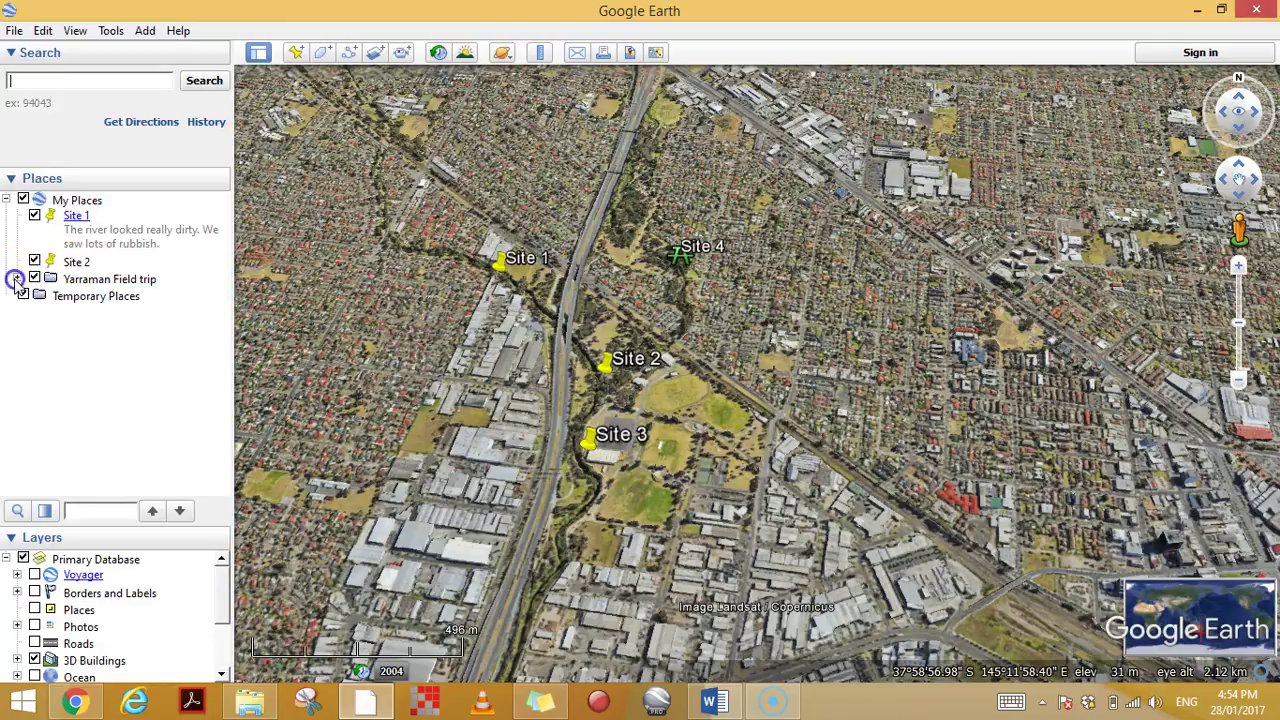
left_click_drag(76, 262, 88, 280)
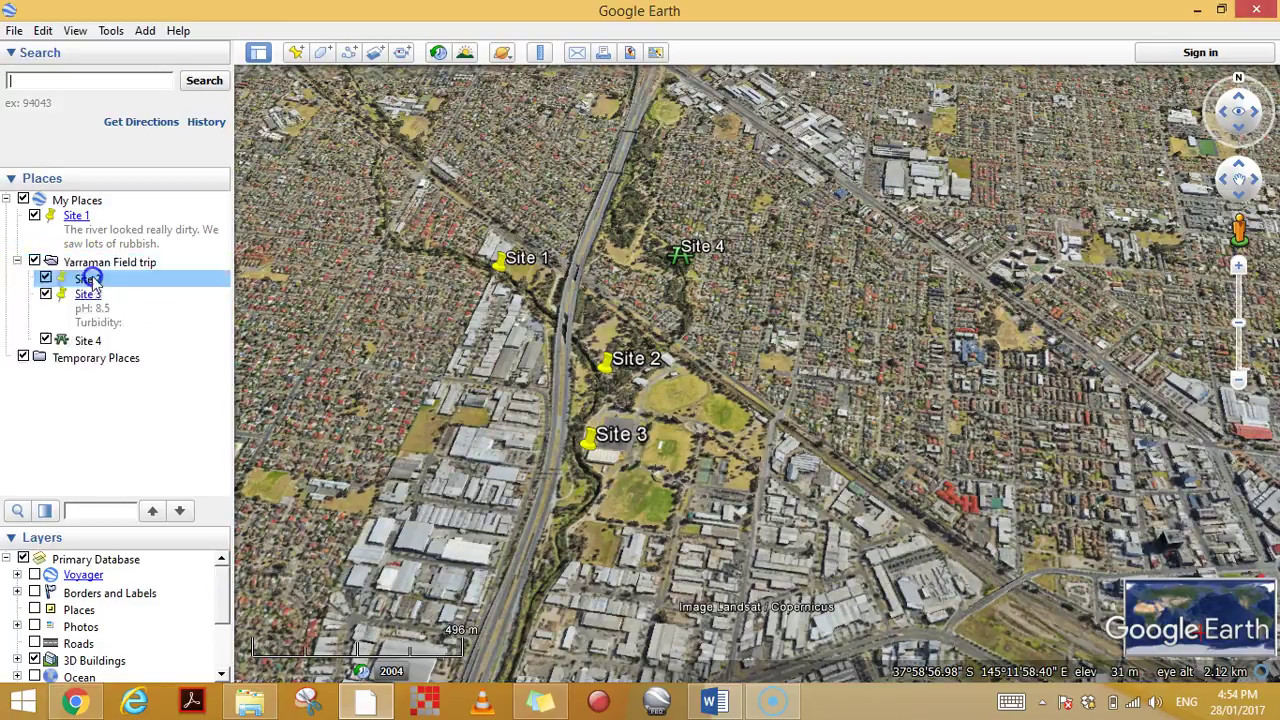
left_click_drag(76, 215, 100, 262)
left_click(16, 217)
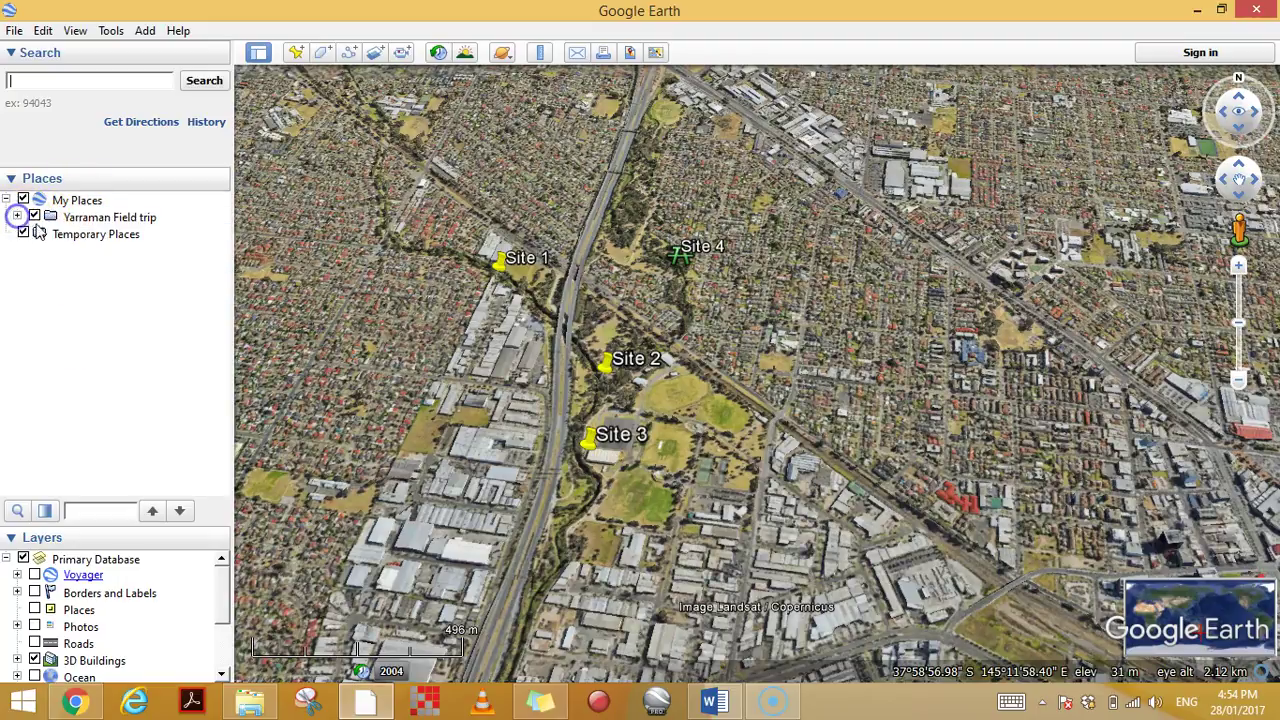
left_click(86, 222)
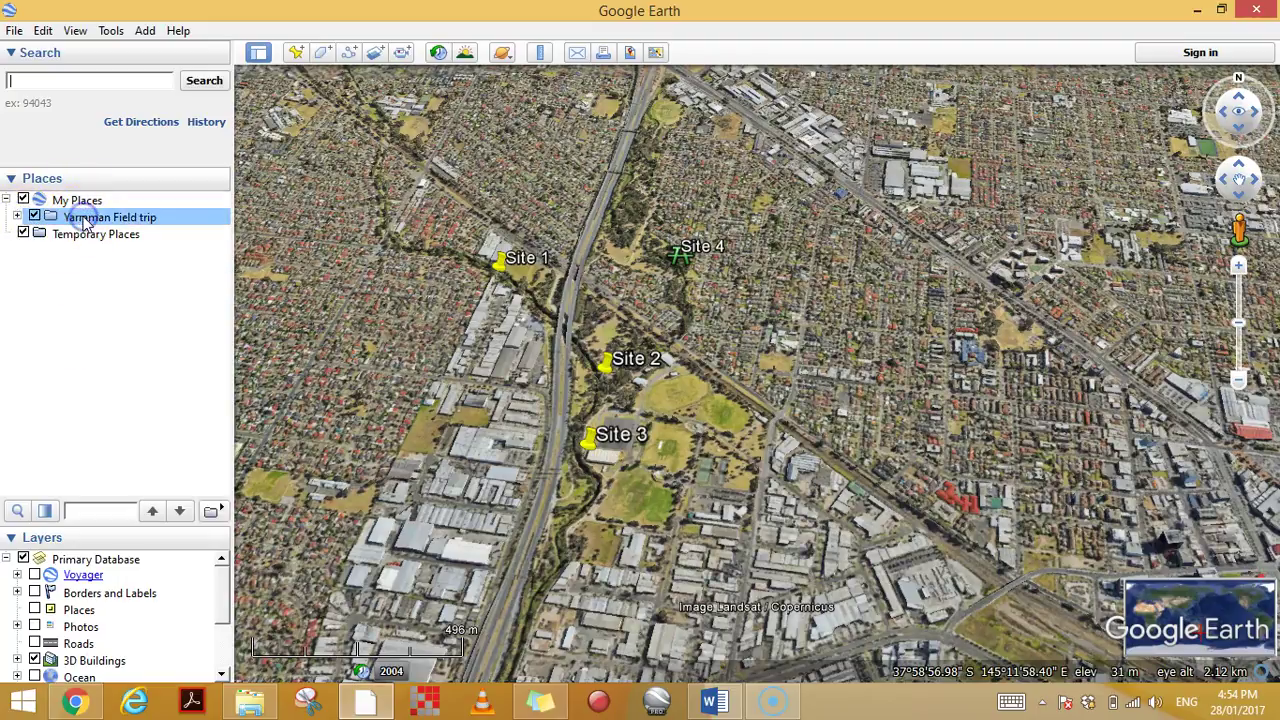
left_click(17, 217)
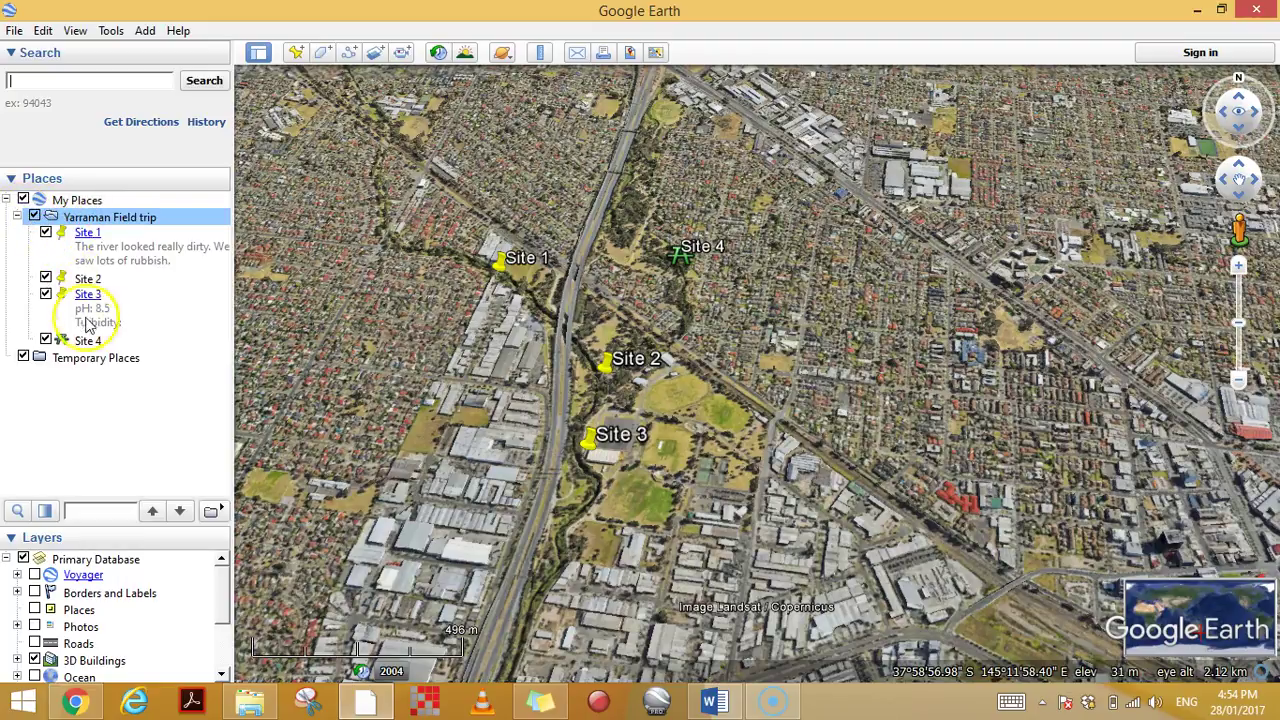
Save the Yarraman Field trip folder as a KMZ named 'Yarraman Field trip results'.
right_click(84, 222)
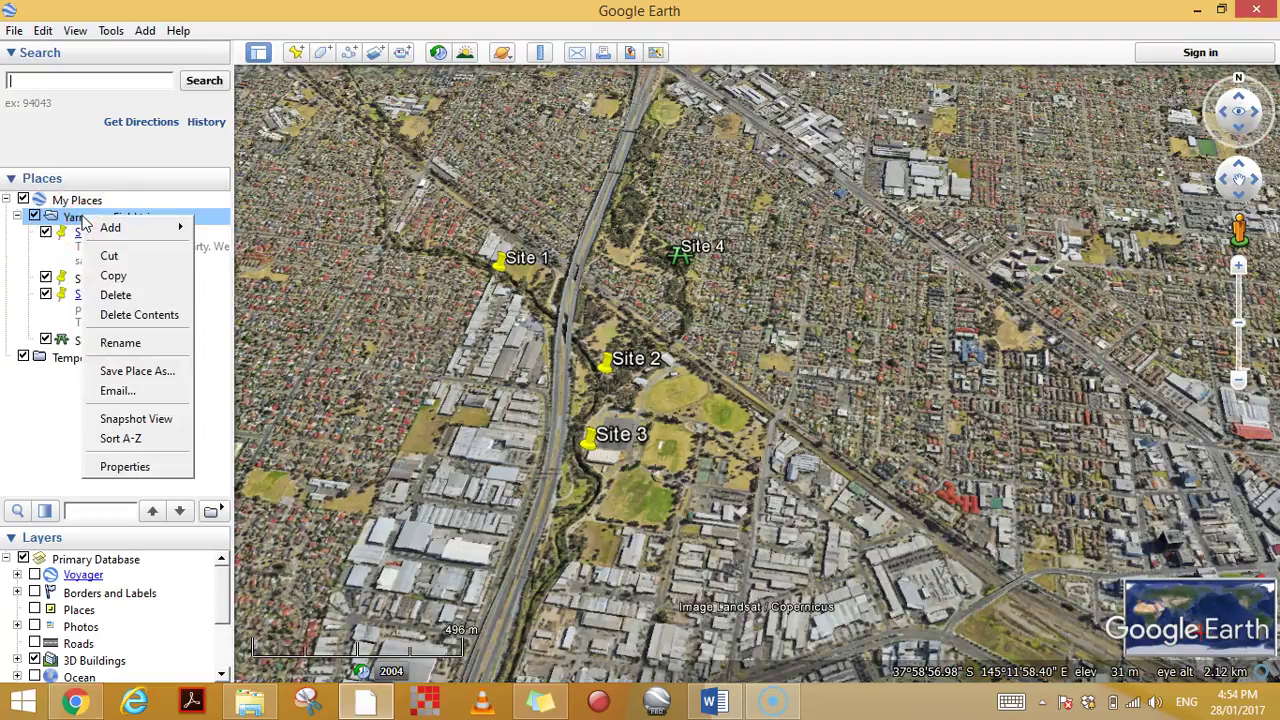
left_click(137, 371)
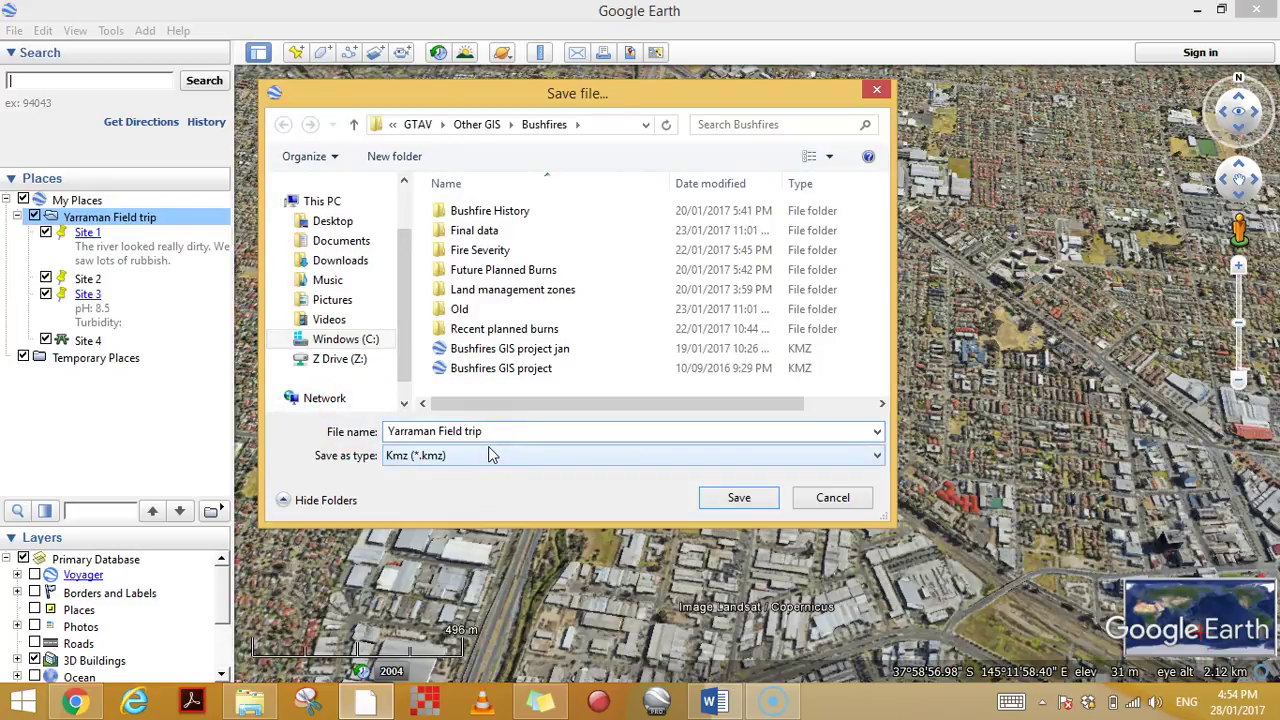
type("results Adrian")
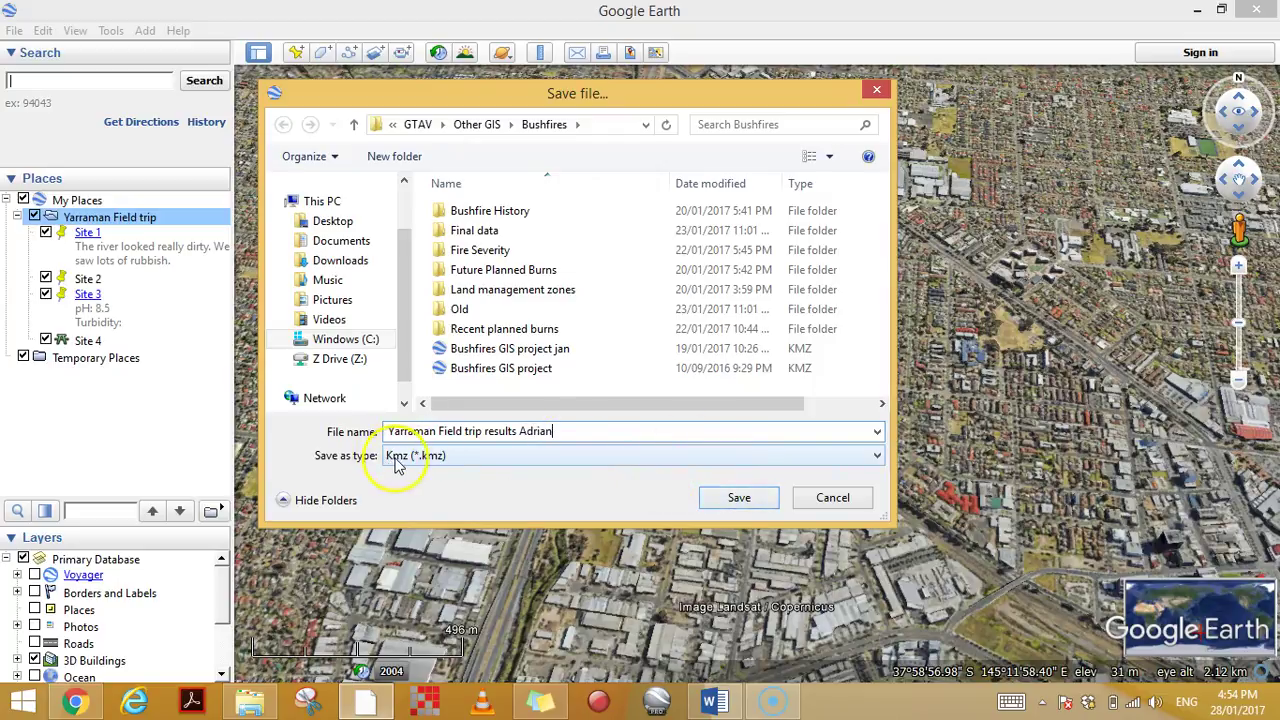
left_click(716, 508)
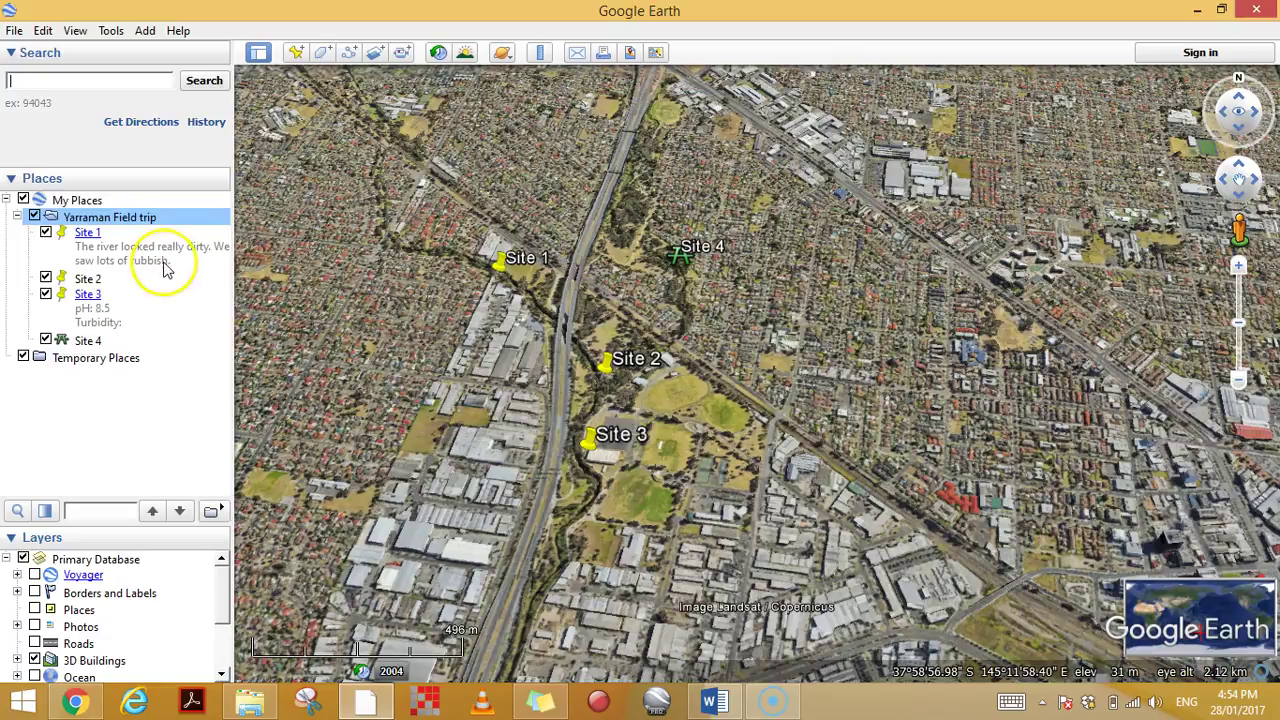
left_click(17, 217)
Expand the folder, then pan and zoom the map in on Site 1–4 along the creek.
left_click(17, 217)
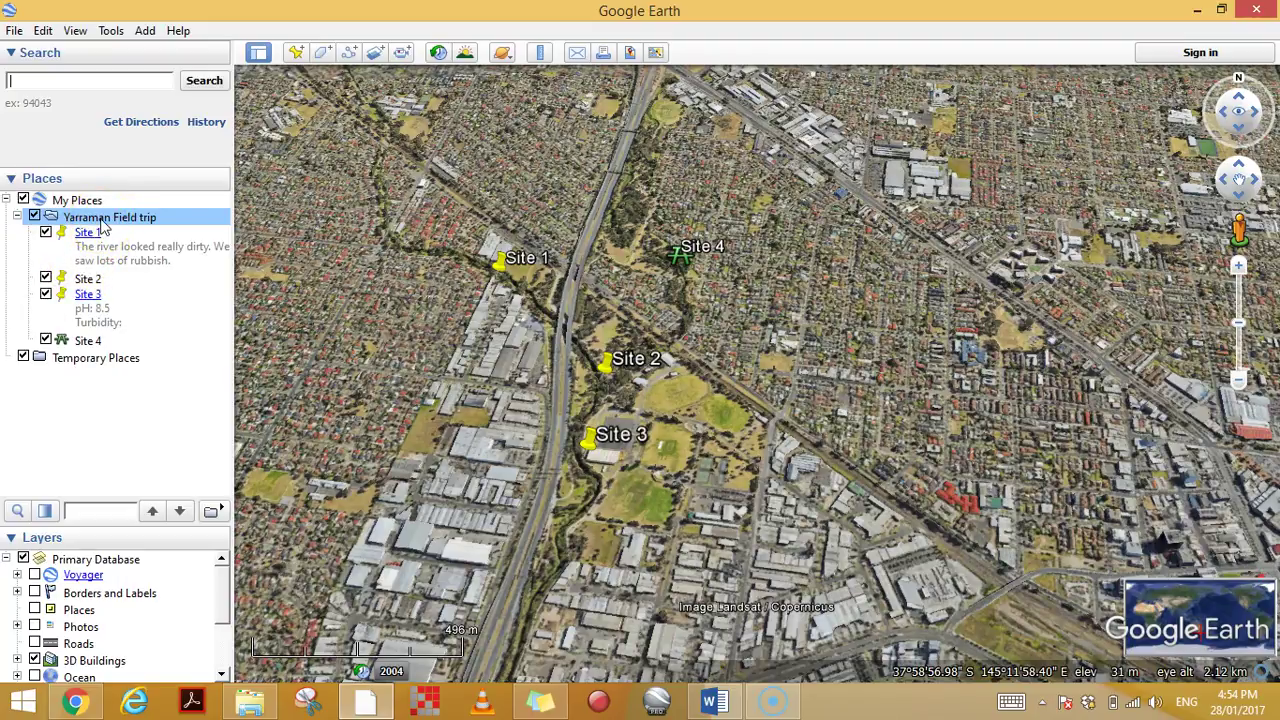
left_click_drag(514, 371, 546, 446)
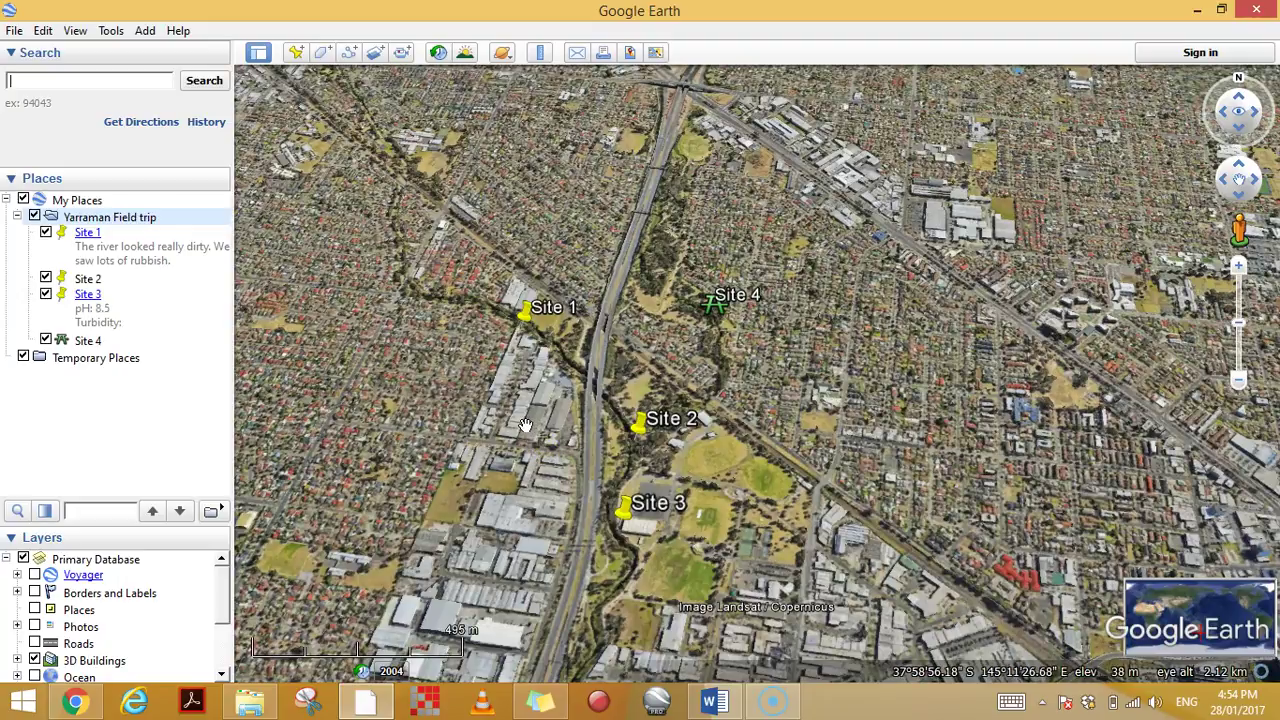
double_click(737, 409)
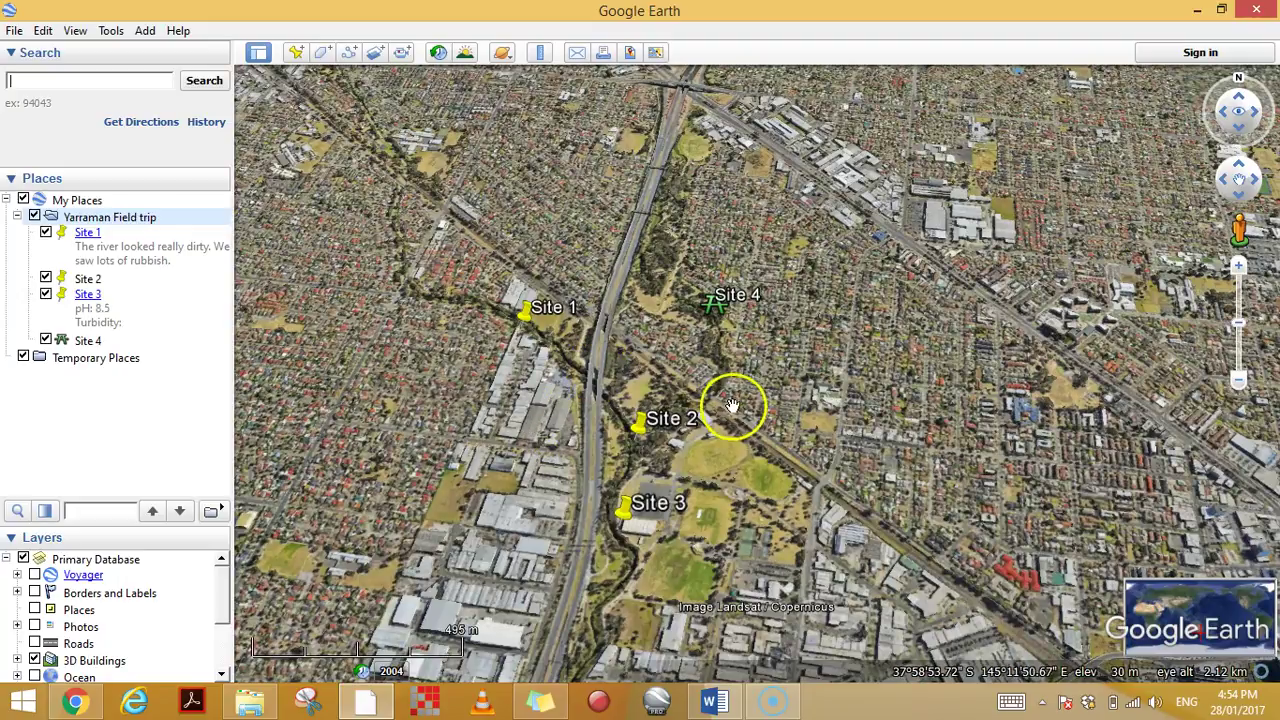